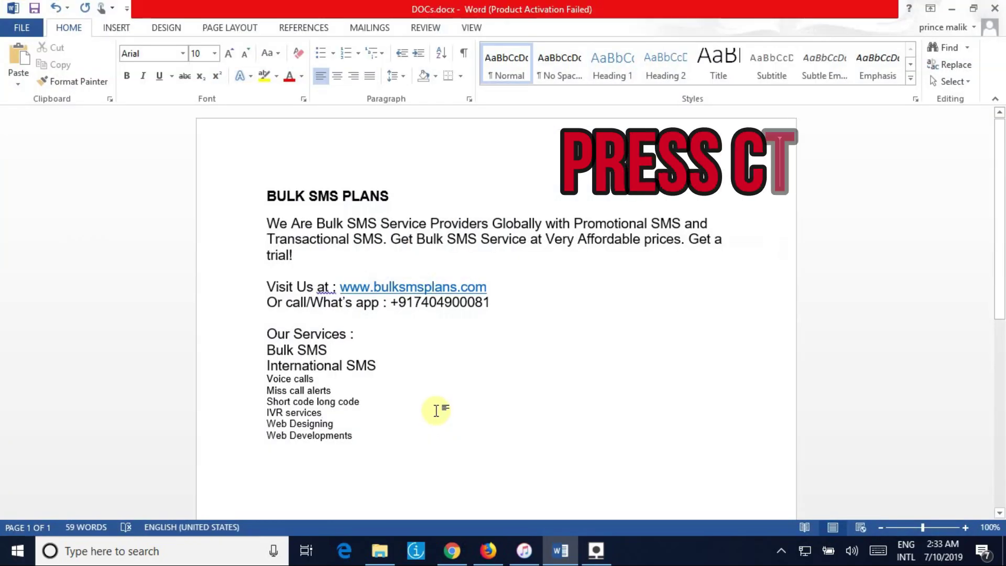
Select all, then bold the first body line under BULK SMS PLANS.
{"action": "key", "text": "ctrl+a"}
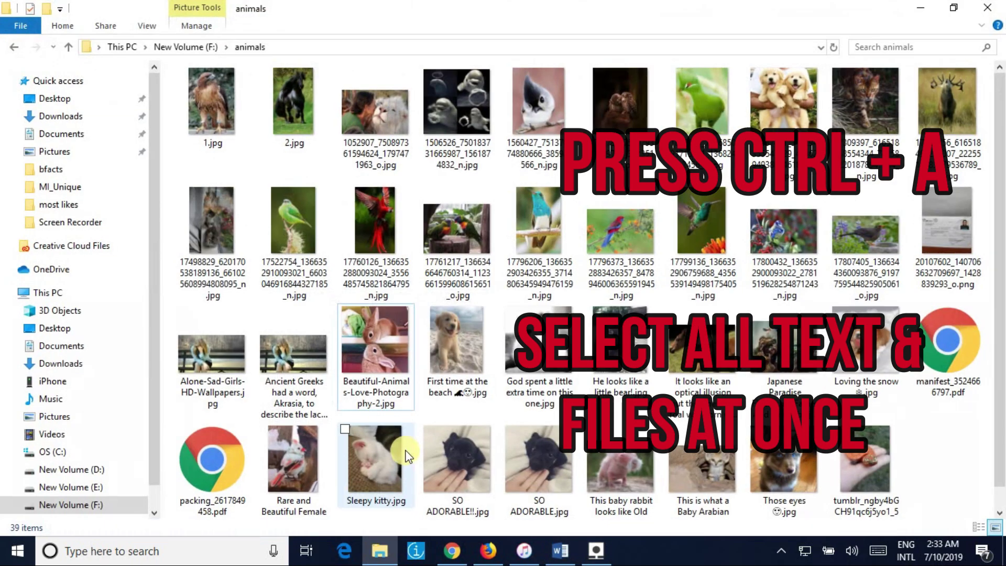
{"action": "key", "text": "ctrl+a"}
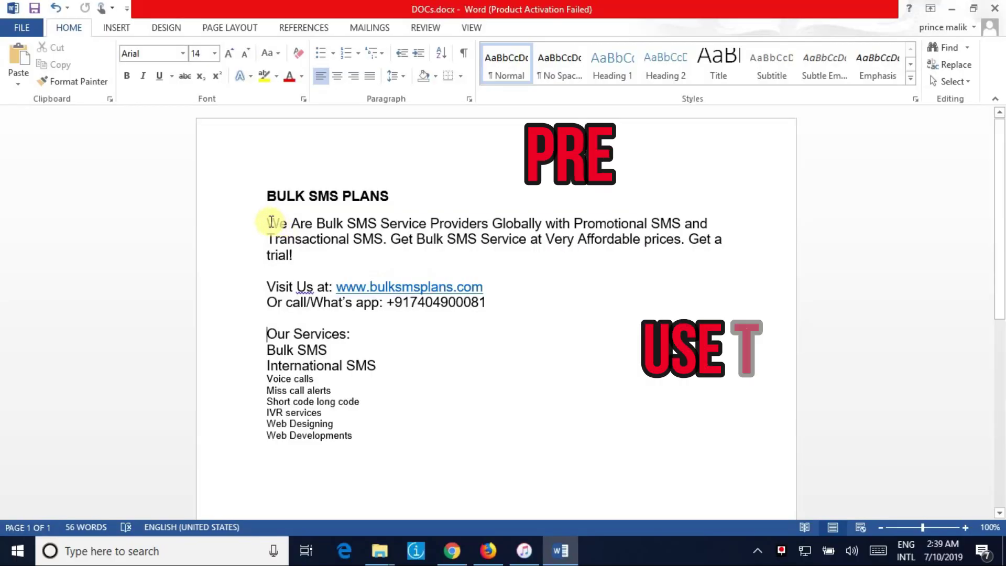
{"action": "left_click_drag", "start_coordinate": [396, 221], "coordinate": [712, 219]}
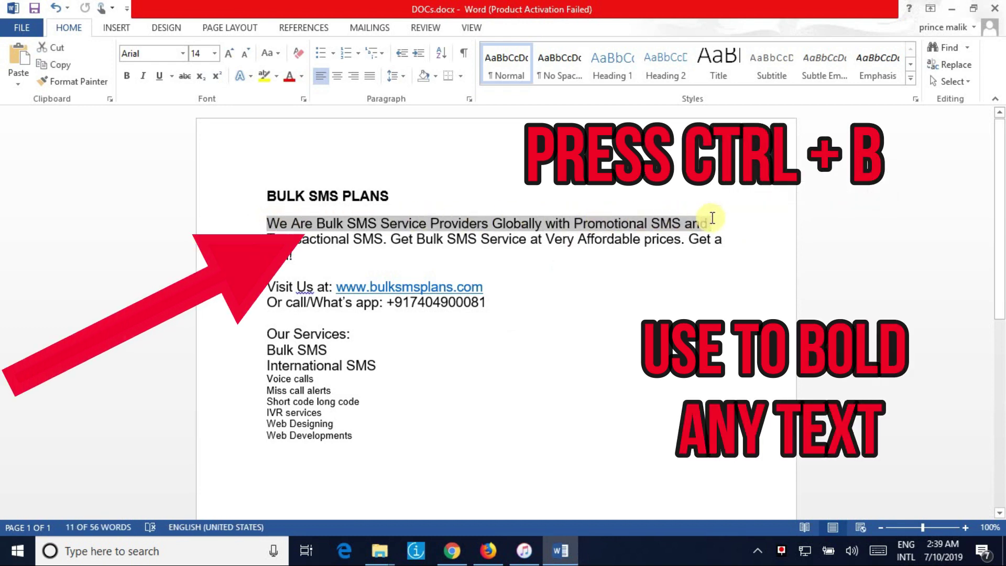
{"action": "key", "text": "ctrl+b"}
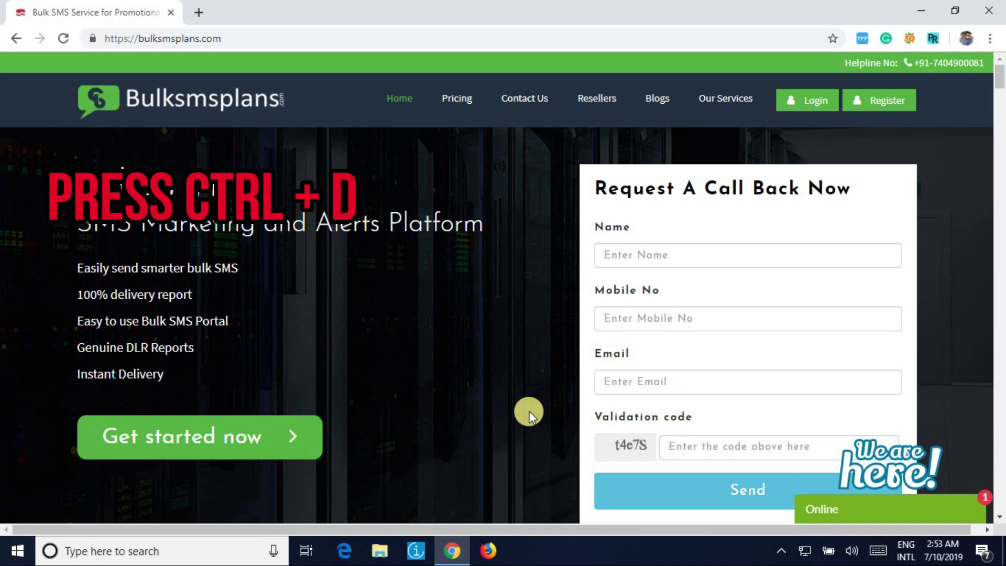
Bookmark the Bulksmsplans home page, focus the address bar, and open History.
{"action": "key", "text": "ctrl+d"}
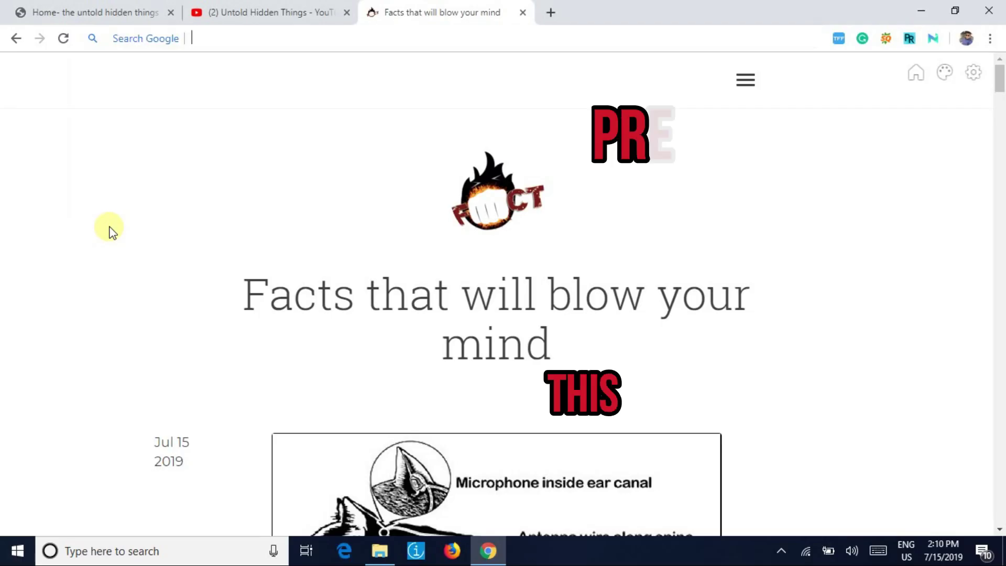
{"action": "key", "text": "ctrl+e"}
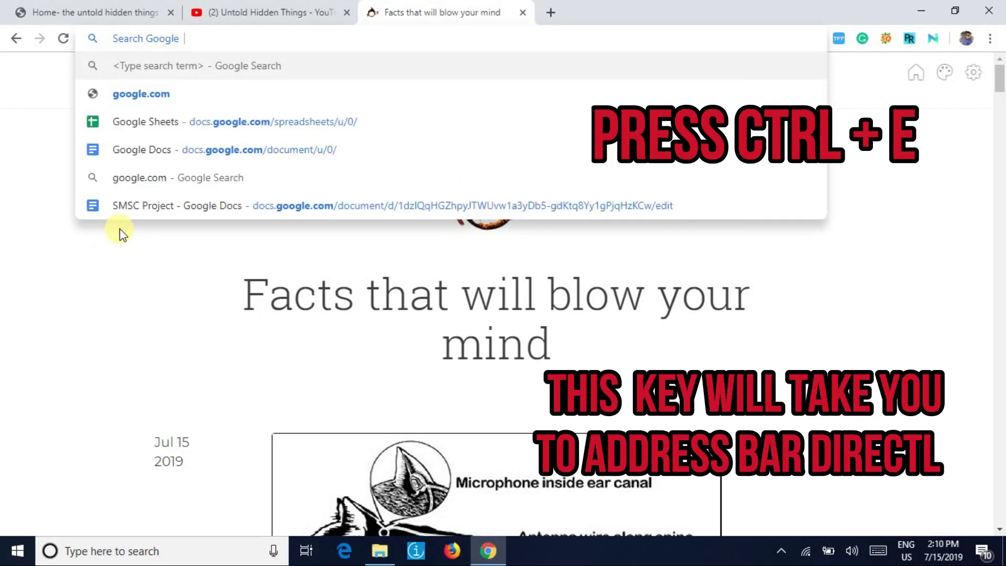
{"action": "type", "text": "new search"}
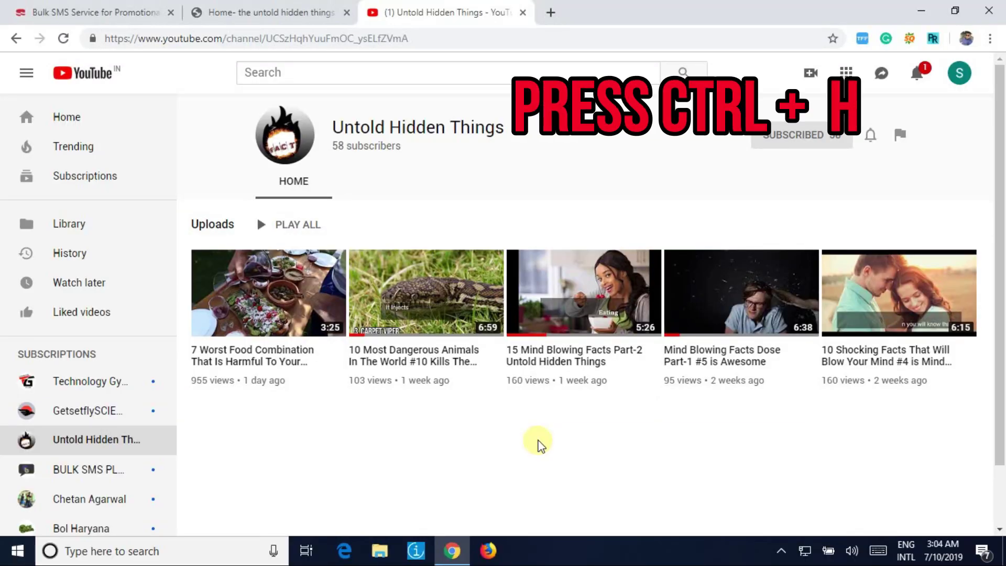
{"action": "key", "text": "ctrl+h"}
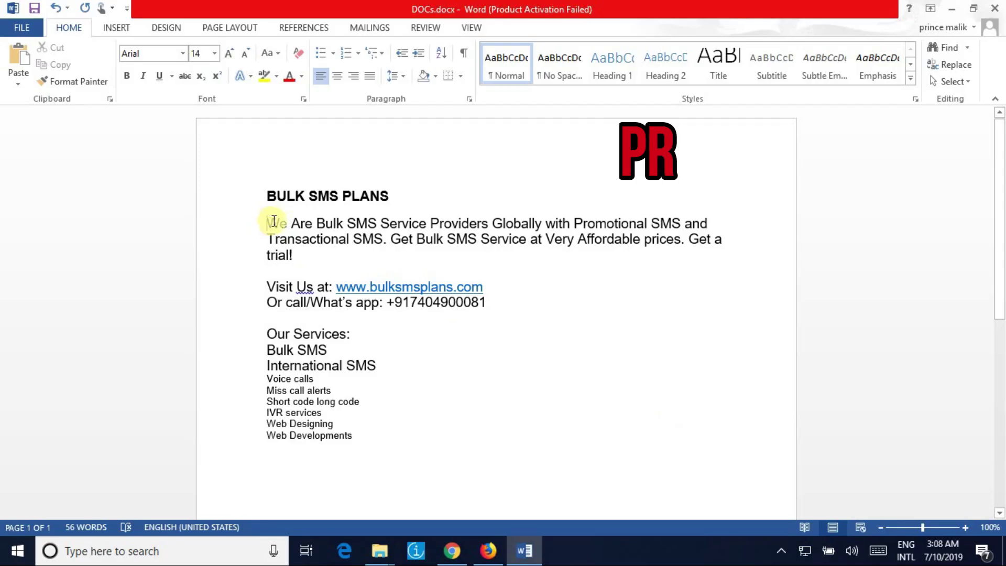
Select the paragraph's opening sentence, ending at 'Transactional SMS.'.
{"action": "left_click_drag", "start_coordinate": [267, 223], "coordinate": [372, 241]}
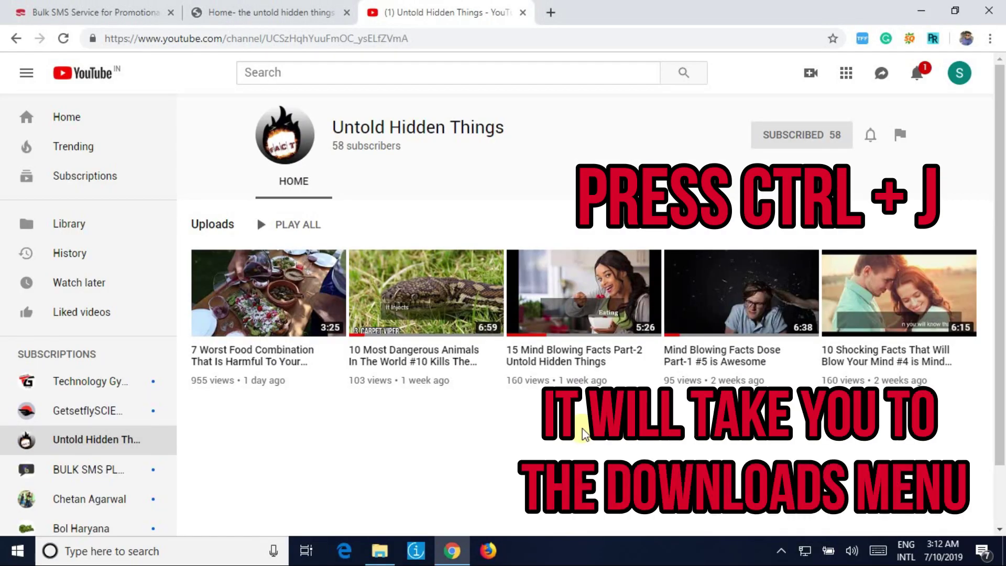
Show Chrome's Downloads page using Ctrl+J.
{"action": "key", "text": "ctrl+j"}
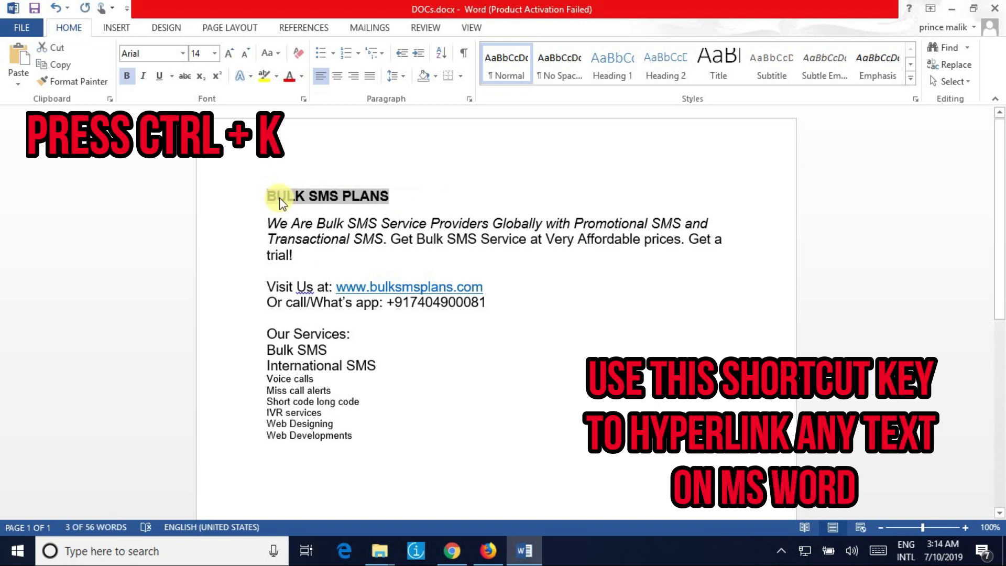
Hyperlink the BULK SMS PLANS heading to bulksmsplans.com and create a blank document.
{"action": "key", "text": "ctrl+k"}
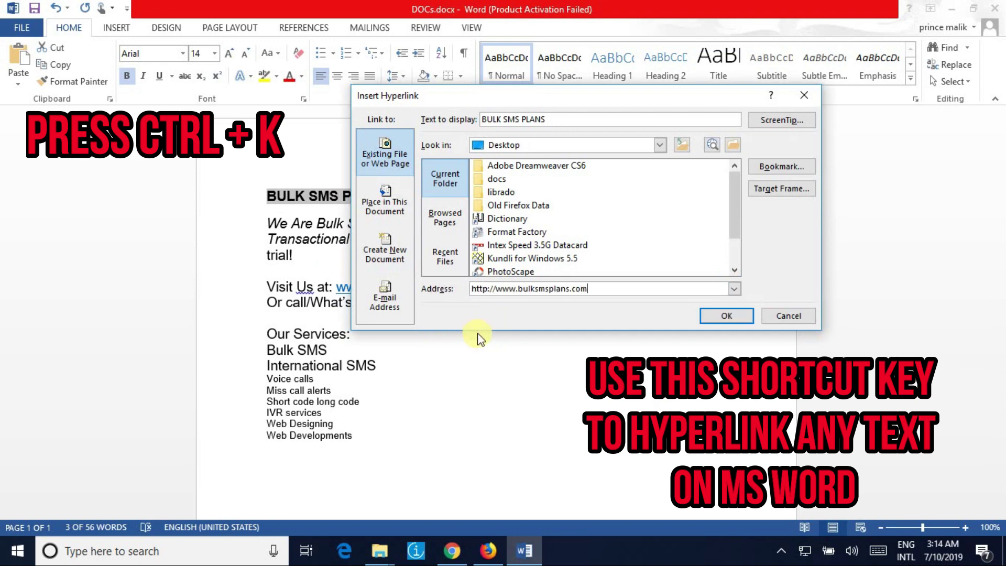
{"action": "left_click", "coordinate": [727, 315]}
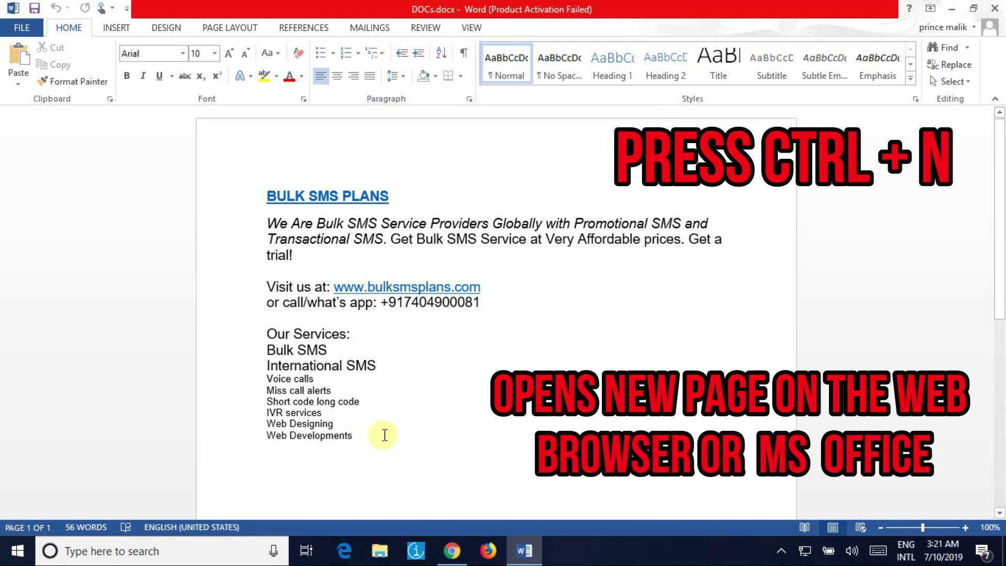
{"action": "key", "text": "ctrl+n"}
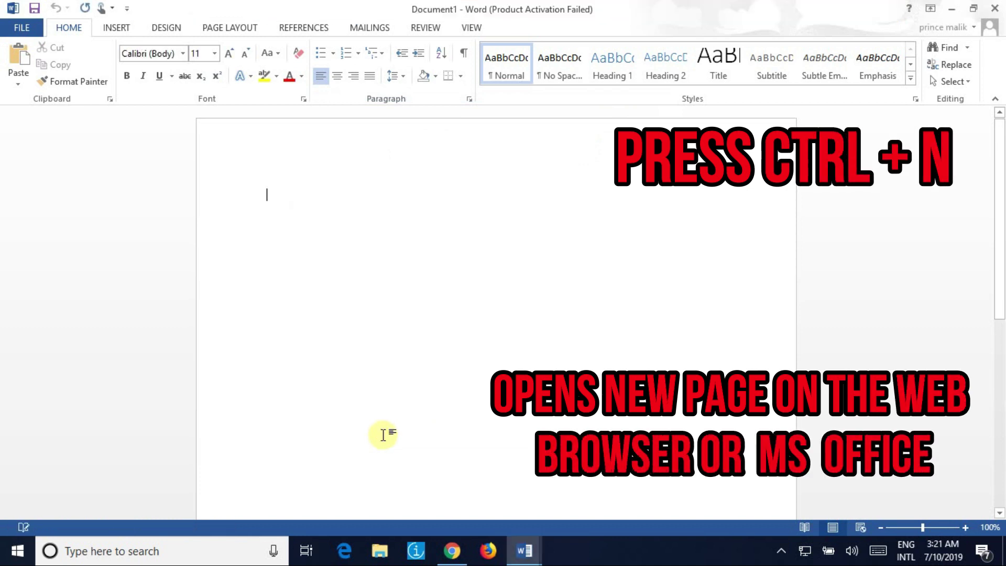
{"action": "left_click", "coordinate": [448, 552]}
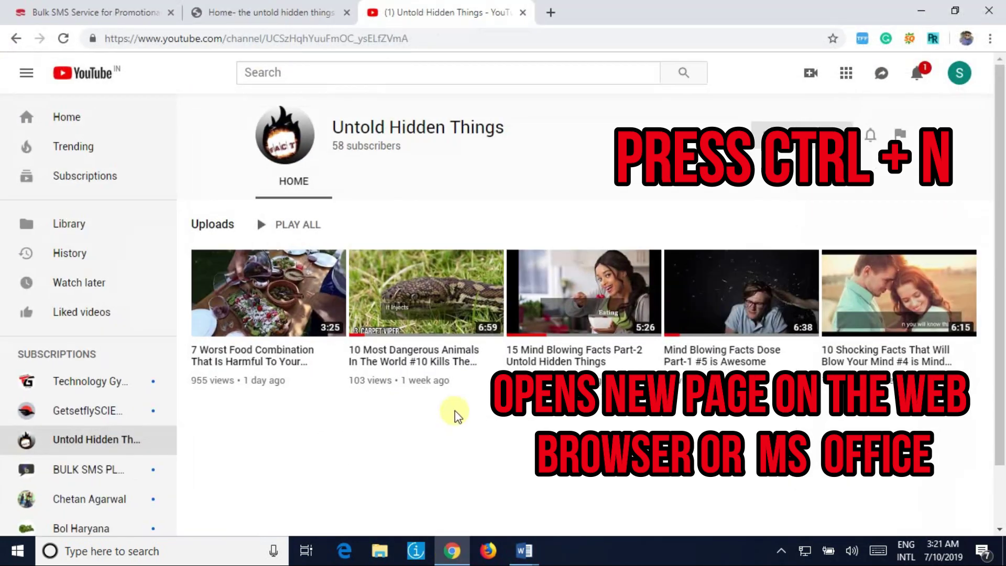
Open a new blank browser page and an Incognito window in Chrome.
{"action": "key", "text": "ctrl+n"}
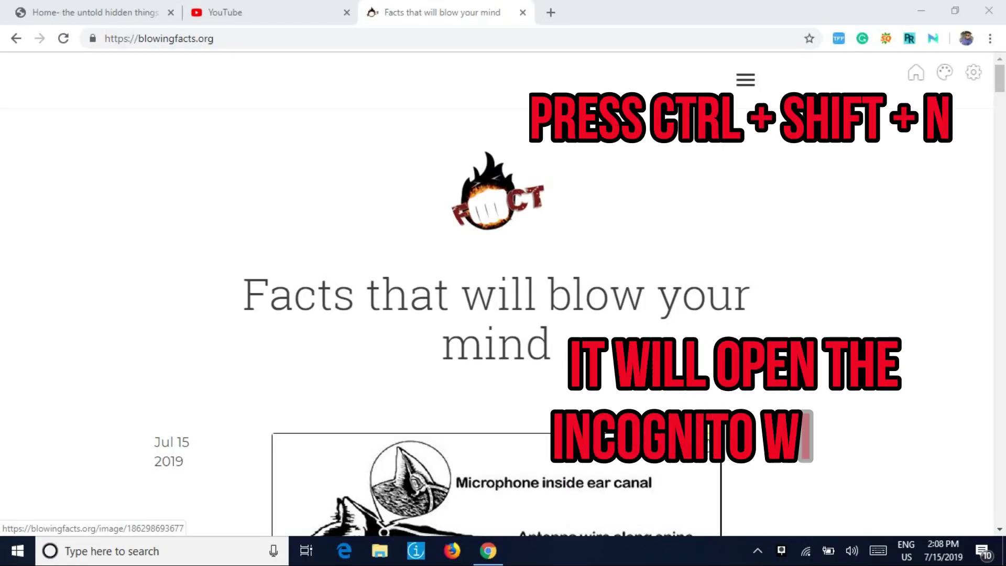
{"action": "left_click", "coordinate": [886, 173]}
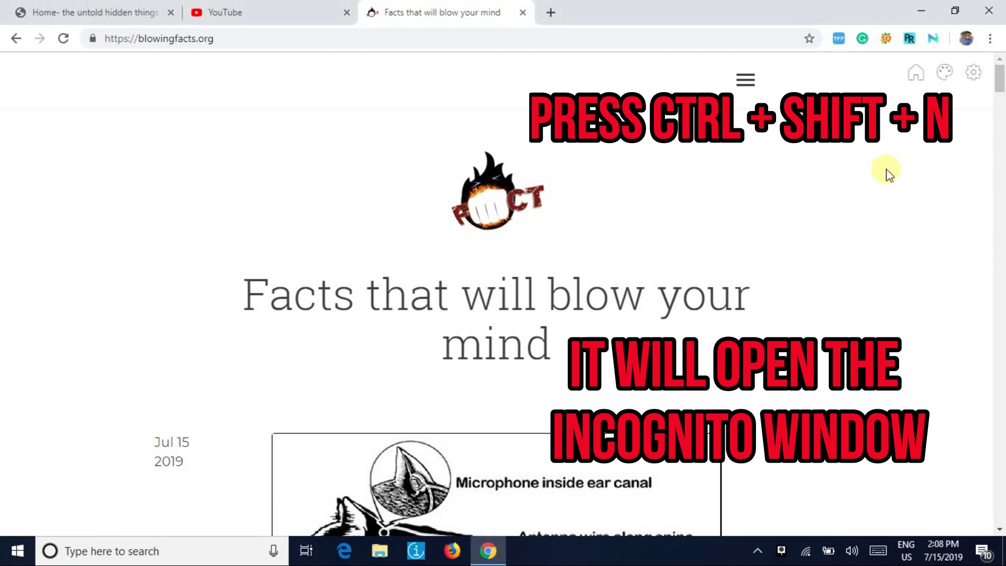
{"action": "key", "text": "ctrl+shift+n"}
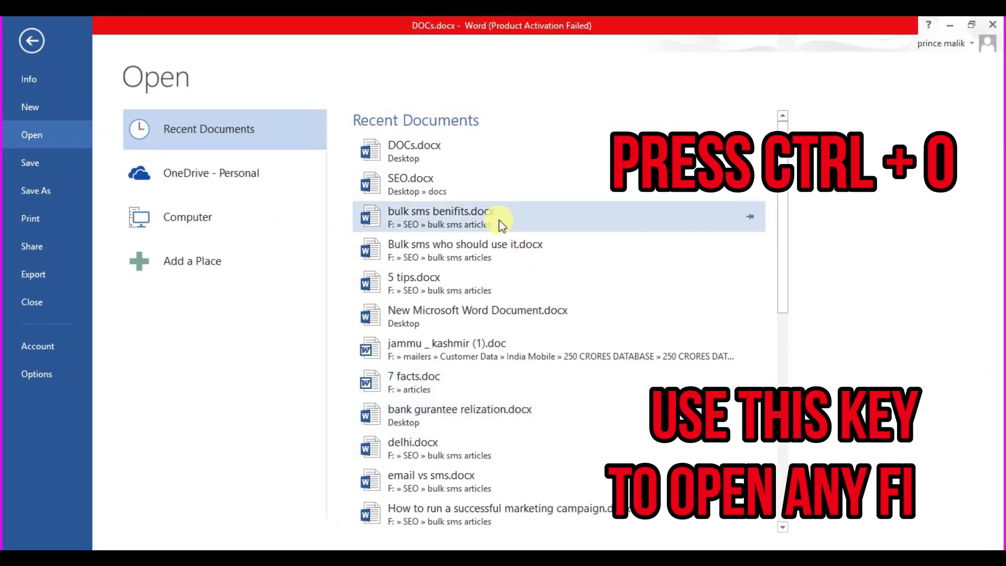
{"action": "scroll", "coordinate": [506, 226], "scroll_direction": "down", "scroll_amount": 3}
{"action": "scroll", "coordinate": [506, 227], "scroll_direction": "down", "scroll_amount": 2}
{"action": "scroll", "coordinate": [507, 227], "scroll_direction": "up", "scroll_amount": 4}
{"action": "scroll", "coordinate": [507, 227], "scroll_direction": "up", "scroll_amount": 1}
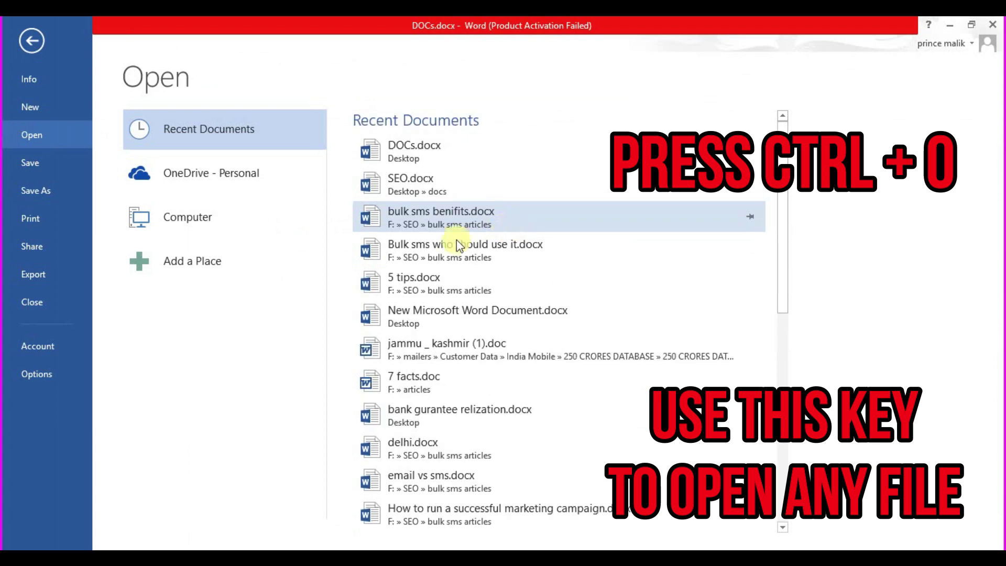
Browse the Desktop folder under Computer, then bring up the print preview.
{"action": "left_click", "coordinate": [187, 217]}
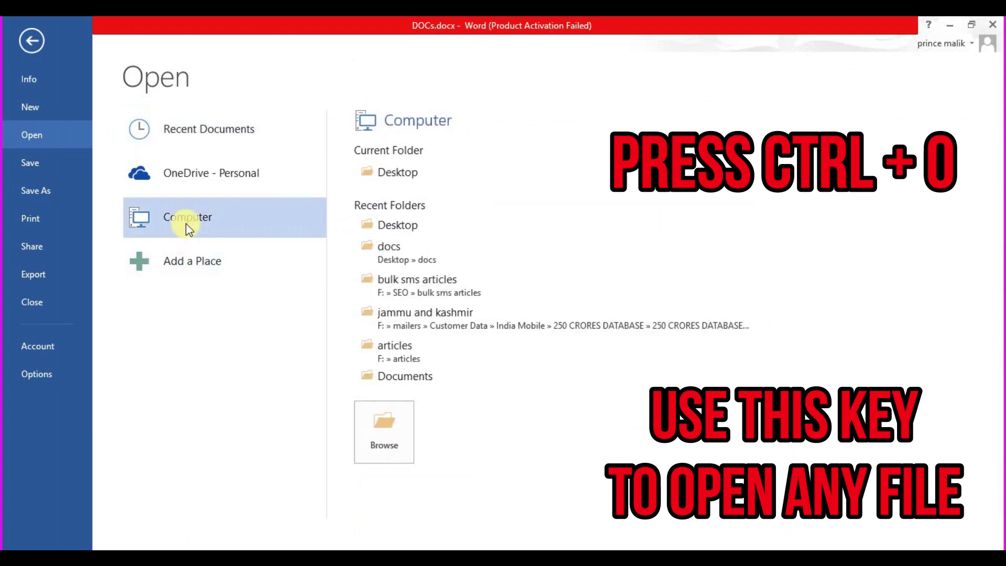
{"action": "left_click", "coordinate": [395, 175]}
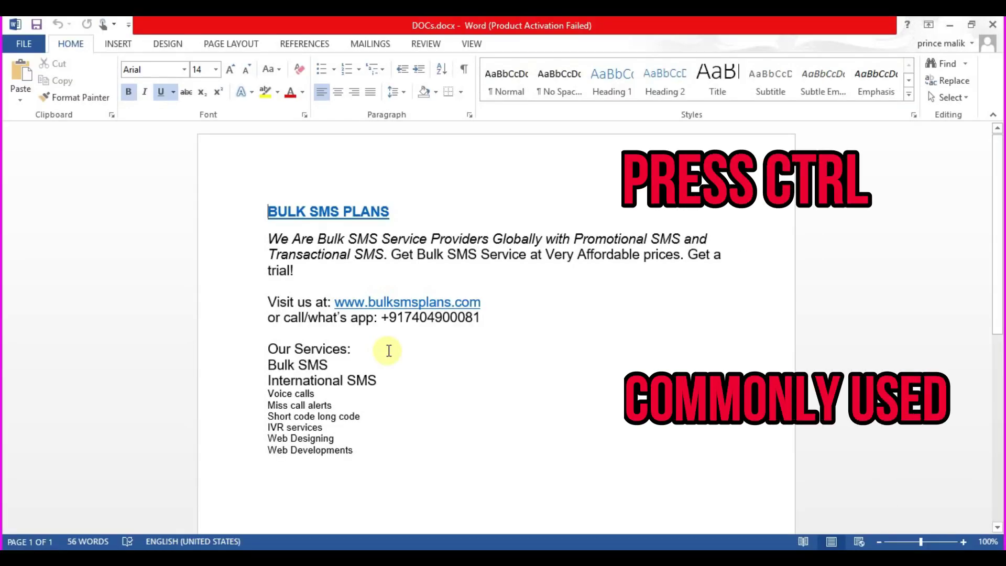
{"action": "key", "text": "ctrl+p"}
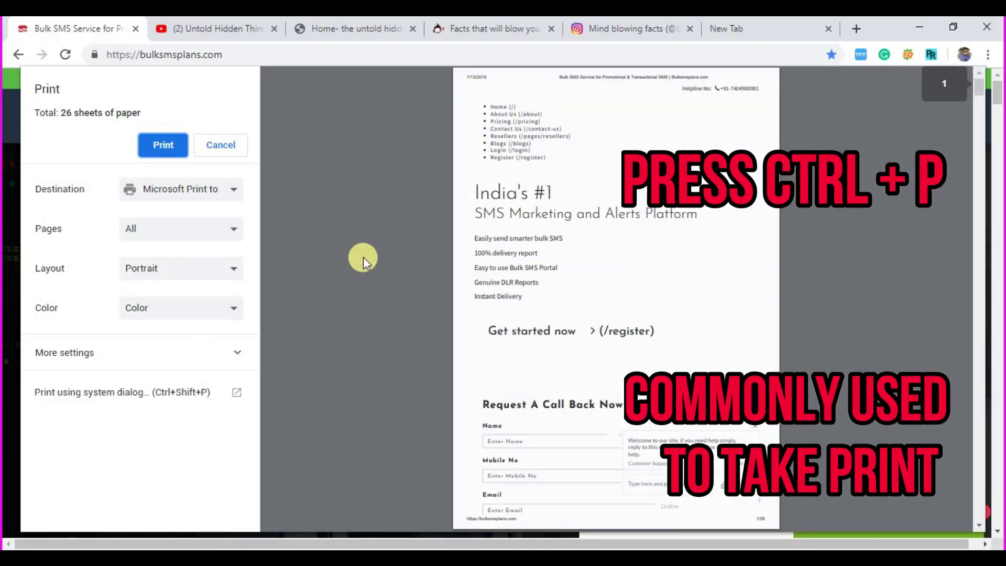
{"action": "scroll", "coordinate": [399, 299], "scroll_direction": "down", "scroll_amount": 5}
{"action": "scroll", "coordinate": [399, 301], "scroll_direction": "down", "scroll_amount": 5}
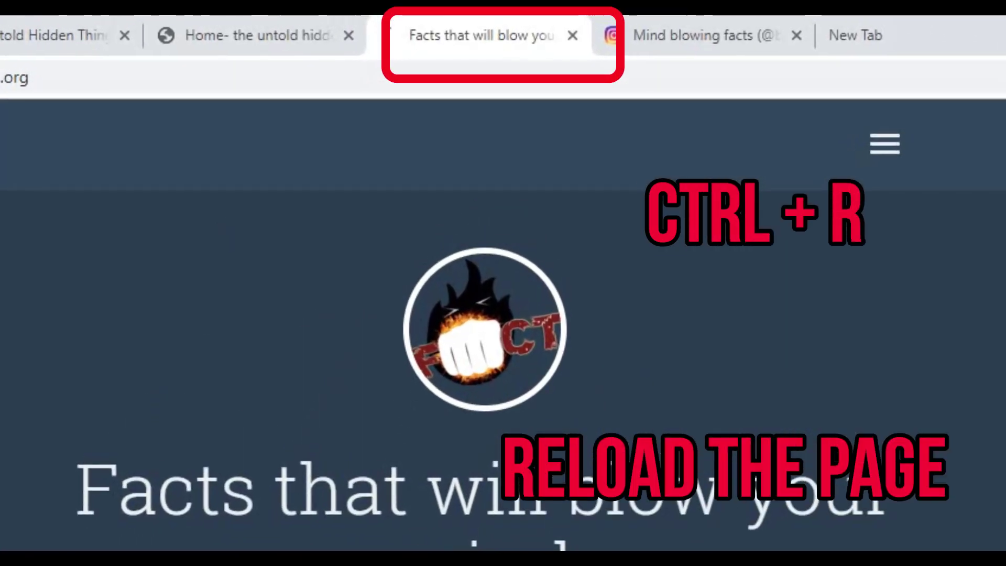
Reload and save the Facts that will blow your mind page, then open a blank tab.
{"action": "key", "text": "ctrl+r"}
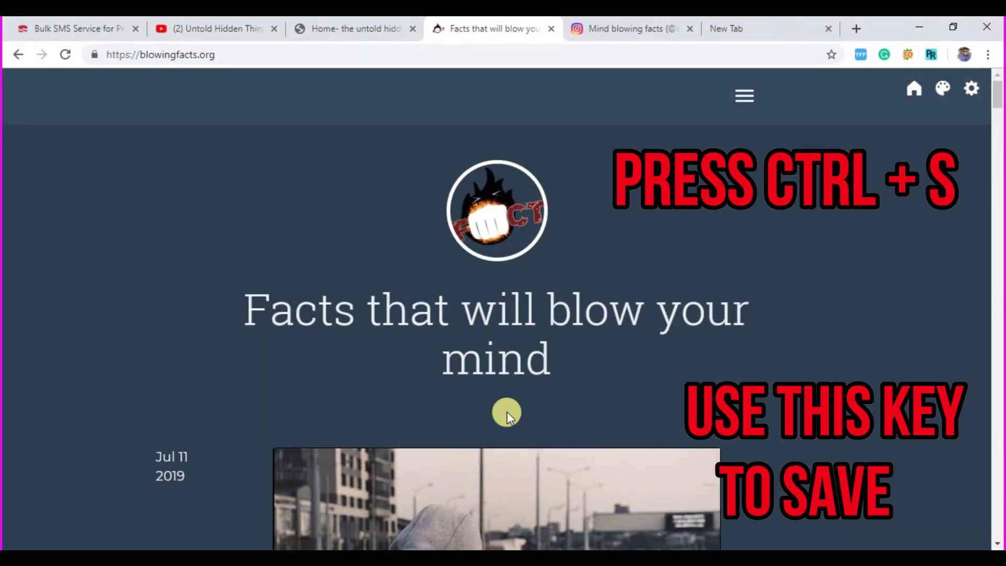
{"action": "key", "text": "ctrl+s"}
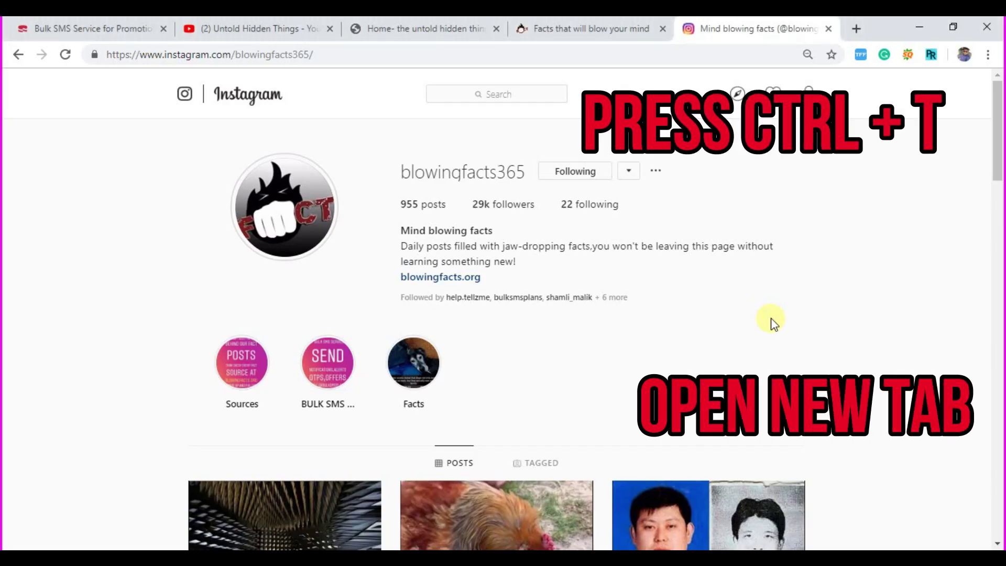
{"action": "key", "text": "ctrl+t"}
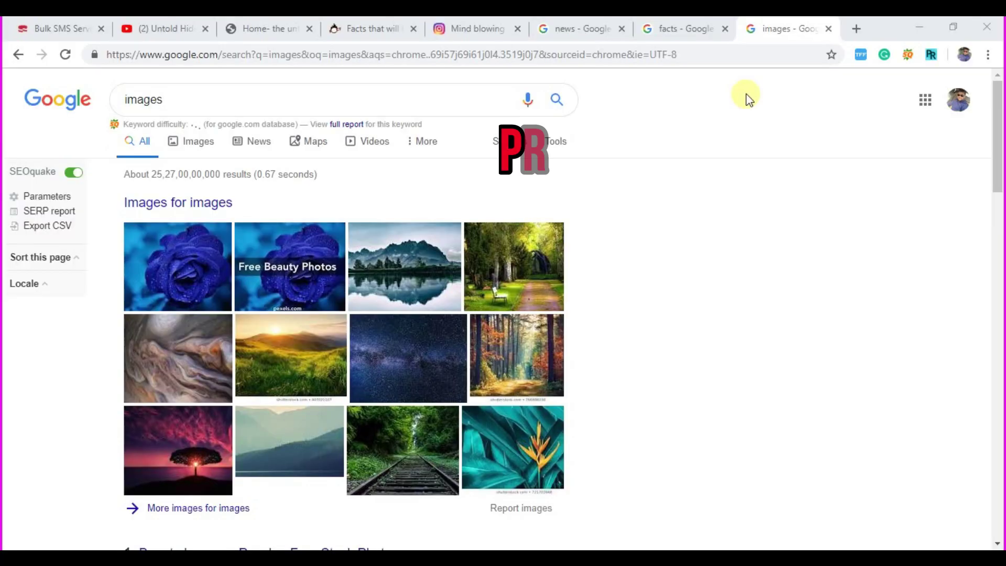
Close the images, facts and news search tabs and the Mind blowing facts tab.
{"action": "left_click", "coordinate": [831, 30]}
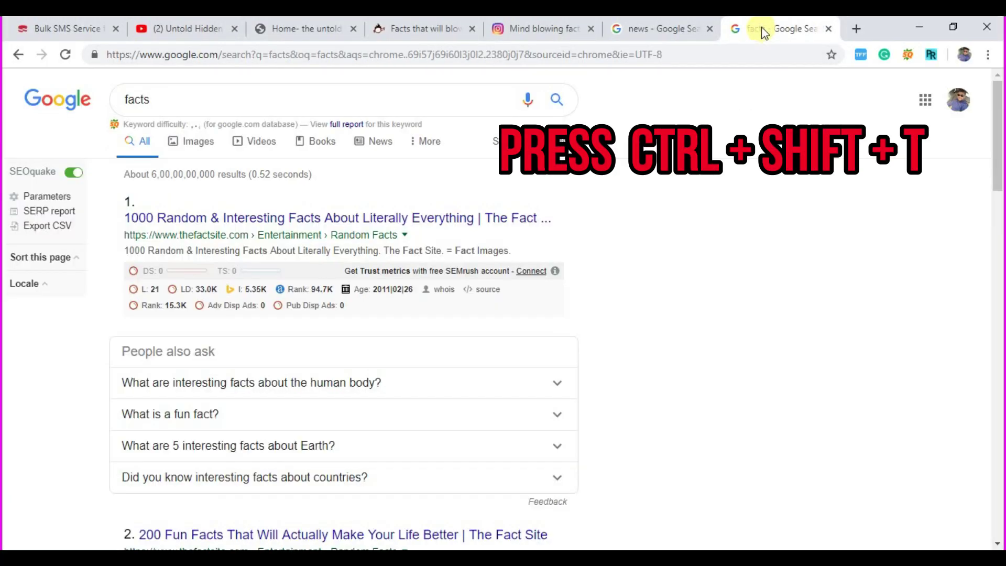
{"action": "left_click", "coordinate": [829, 29]}
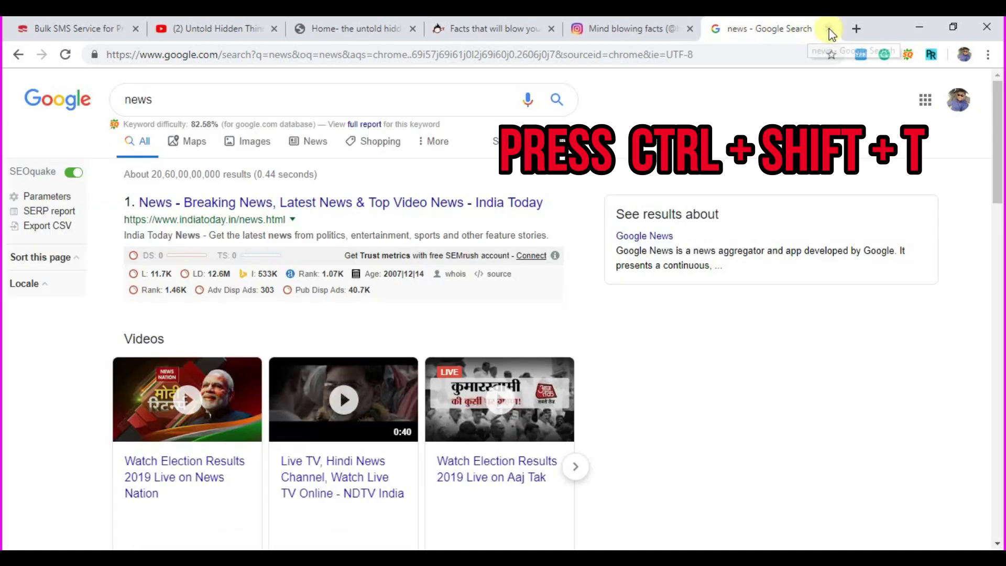
{"action": "left_click", "coordinate": [828, 28]}
{"action": "left_click", "coordinate": [828, 29]}
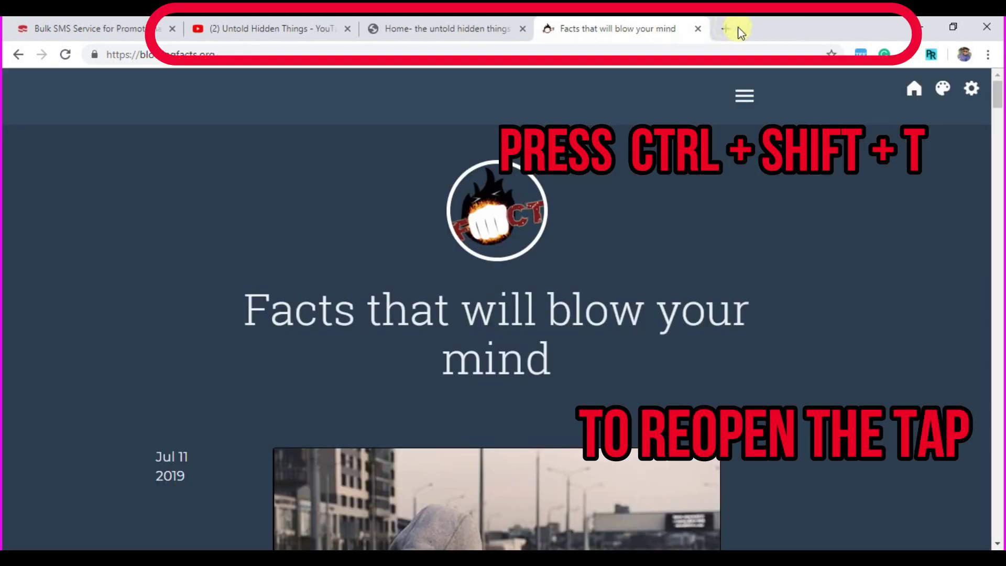
Close and reopen the Facts tab, then view bulksmsplans.com's page source.
{"action": "left_click", "coordinate": [696, 30]}
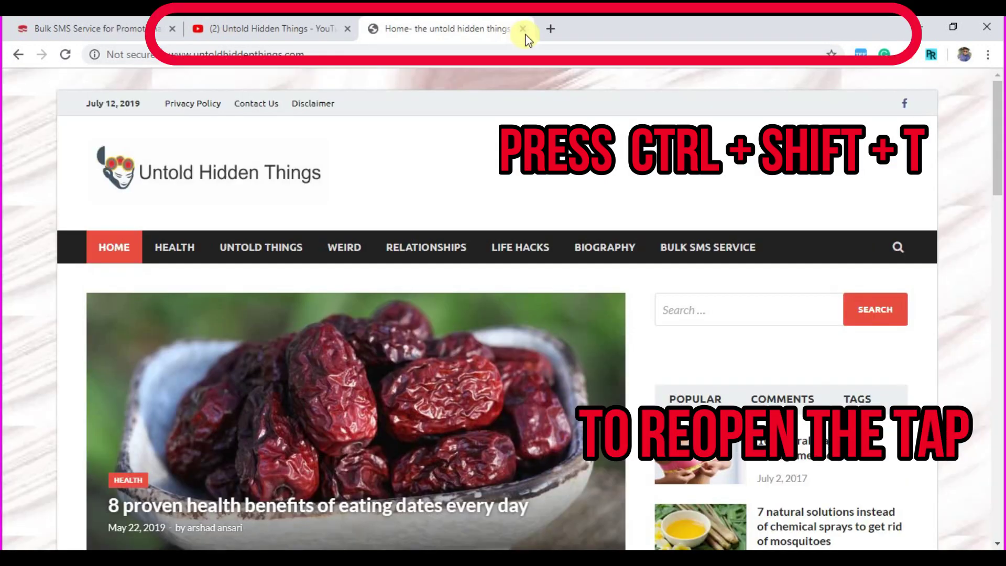
{"action": "key", "text": "ctrl+shift+t"}
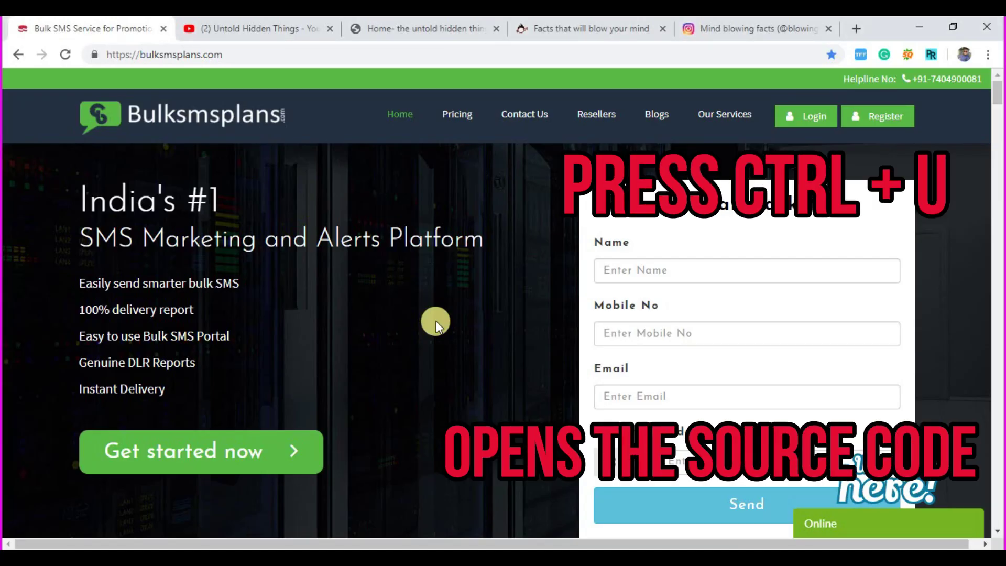
{"action": "key", "text": "ctrl+u"}
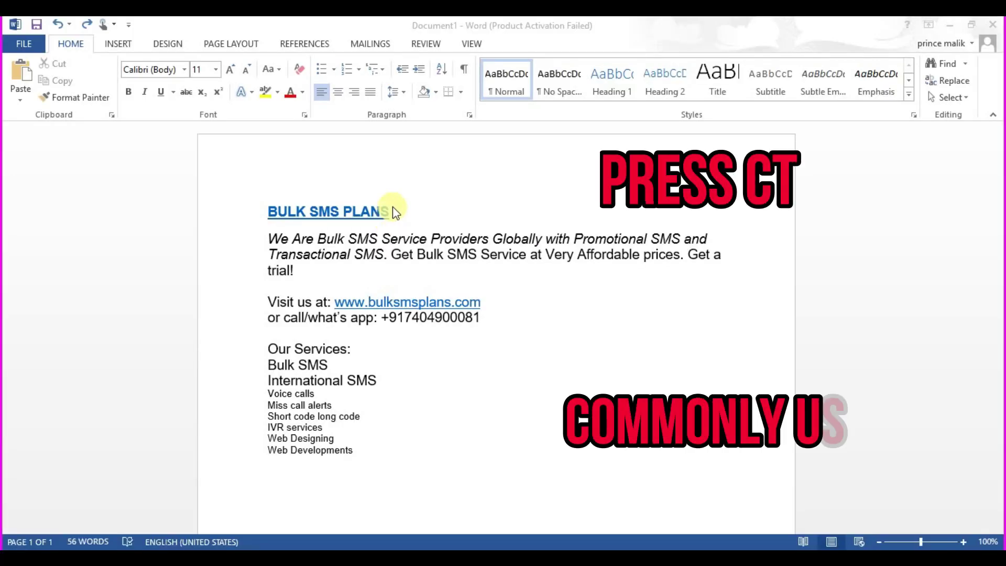
Copy the BULK SMS PLANS heading and paste several copies below the services list.
{"action": "left_click_drag", "start_coordinate": [411, 211], "coordinate": [271, 211]}
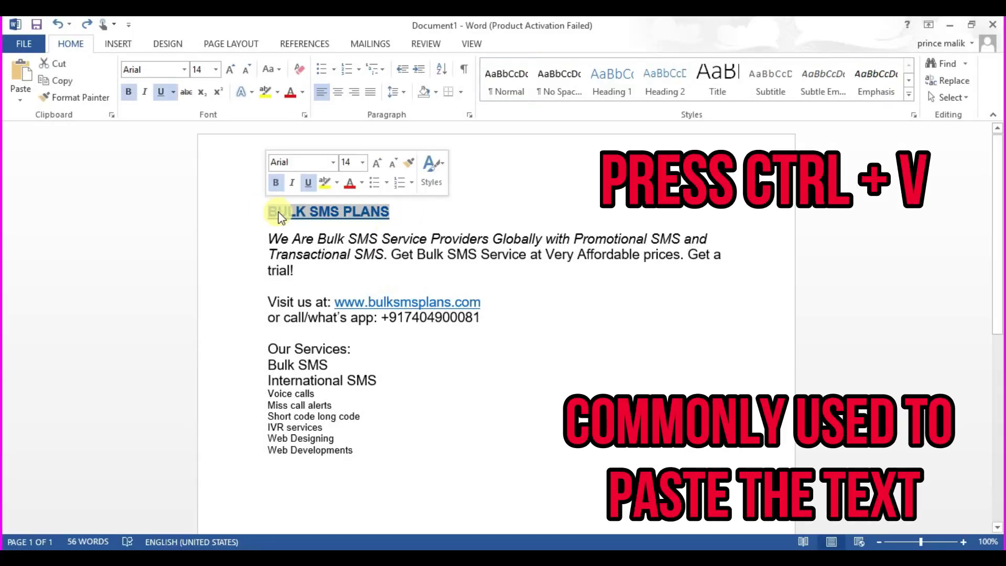
{"action": "right_click", "coordinate": [278, 211]}
{"action": "left_click", "coordinate": [335, 260]}
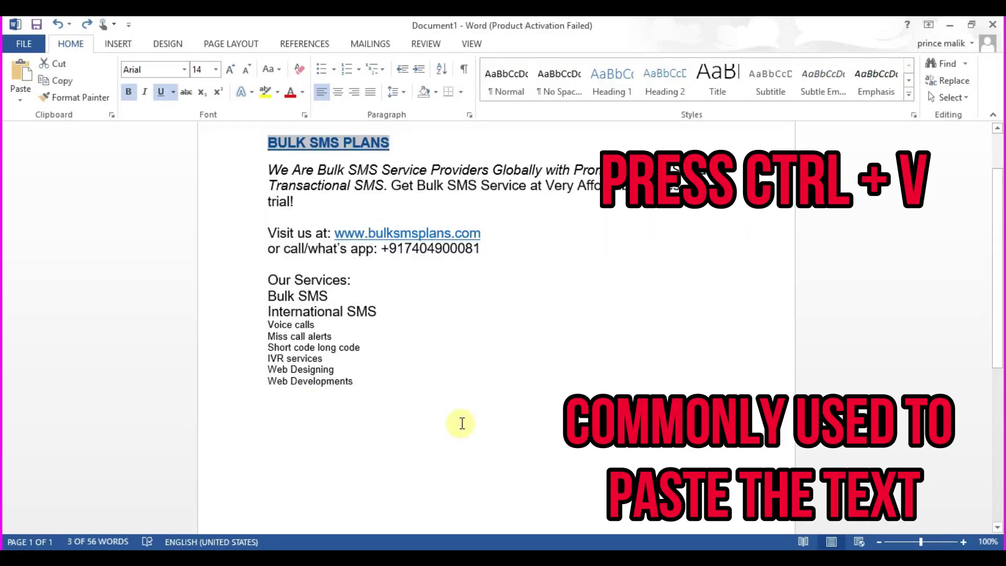
{"action": "left_click", "coordinate": [301, 436]}
{"action": "key", "text": "ctrl+v"}
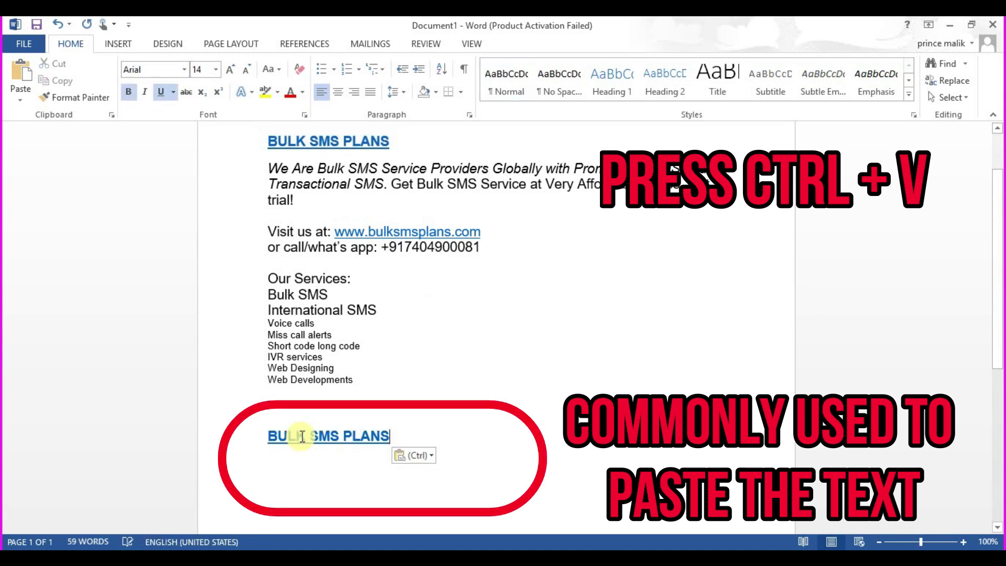
{"action": "key", "text": "ctrl+v"}
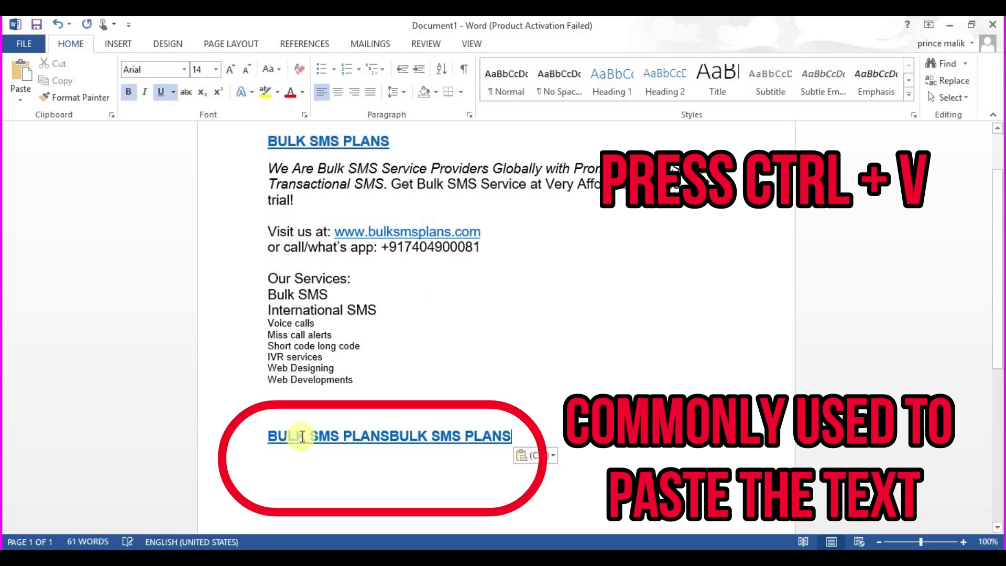
{"action": "key", "text": "Return"}
{"action": "key", "text": "ctrl+v"}
{"action": "key", "text": "ctrl+v"}
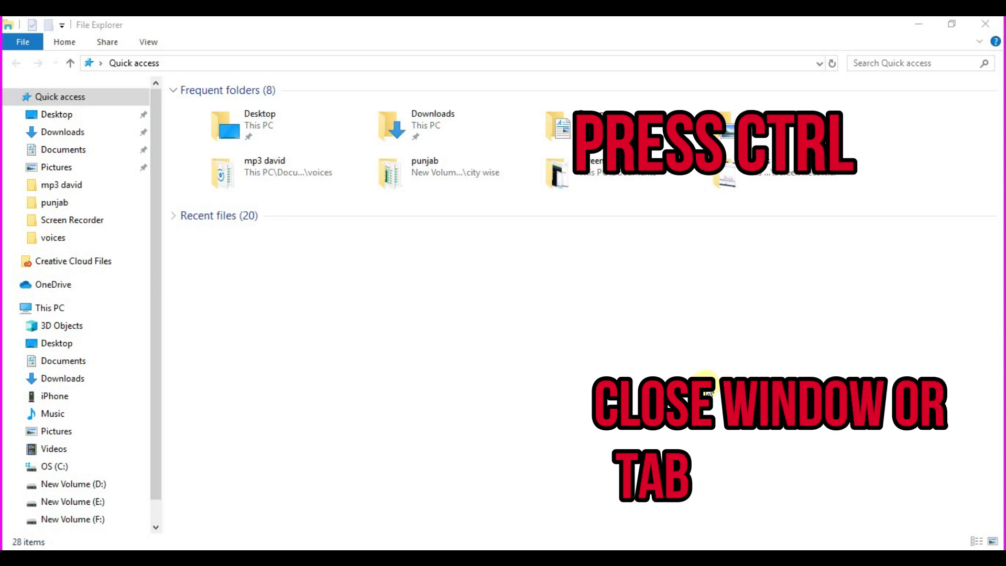
Close the Quick access, Pictures and Music Explorer windows.
{"action": "key", "text": "ctrl+w"}
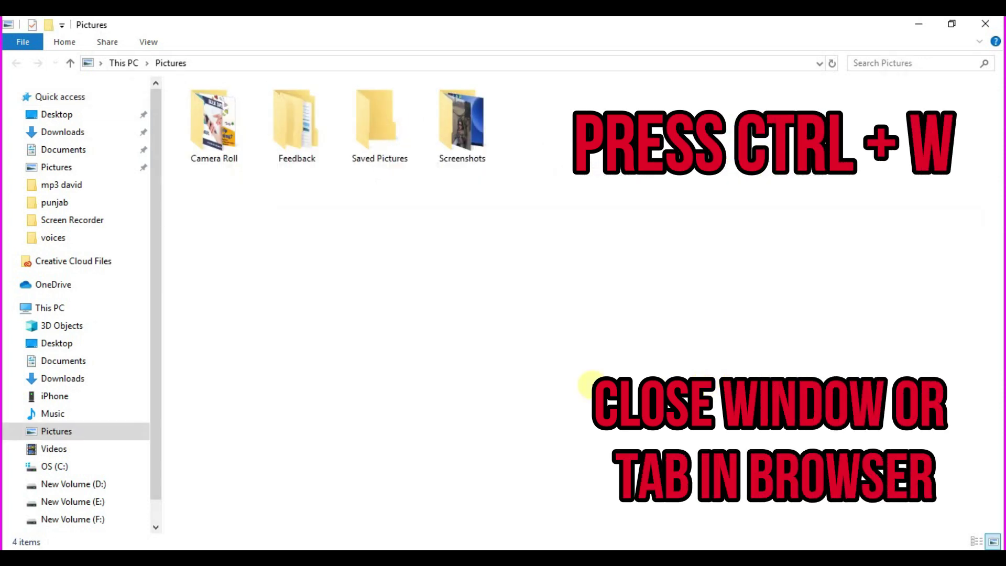
{"action": "key", "text": "ctrl+w"}
{"action": "key", "text": "ctrl+w"}
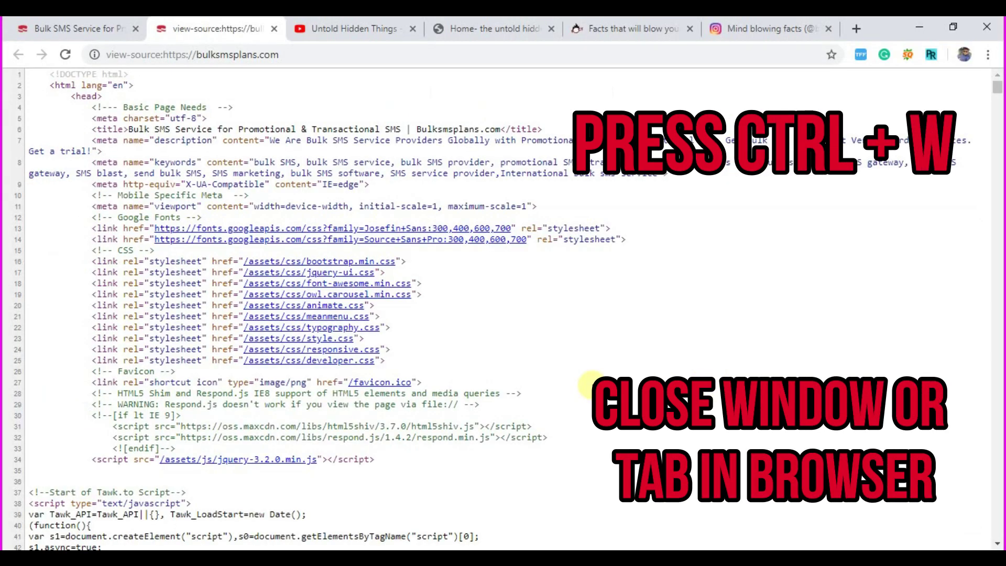
Close the page-source tab and the next extra Chrome tab with Ctrl+W.
{"action": "key", "text": "ctrl+w"}
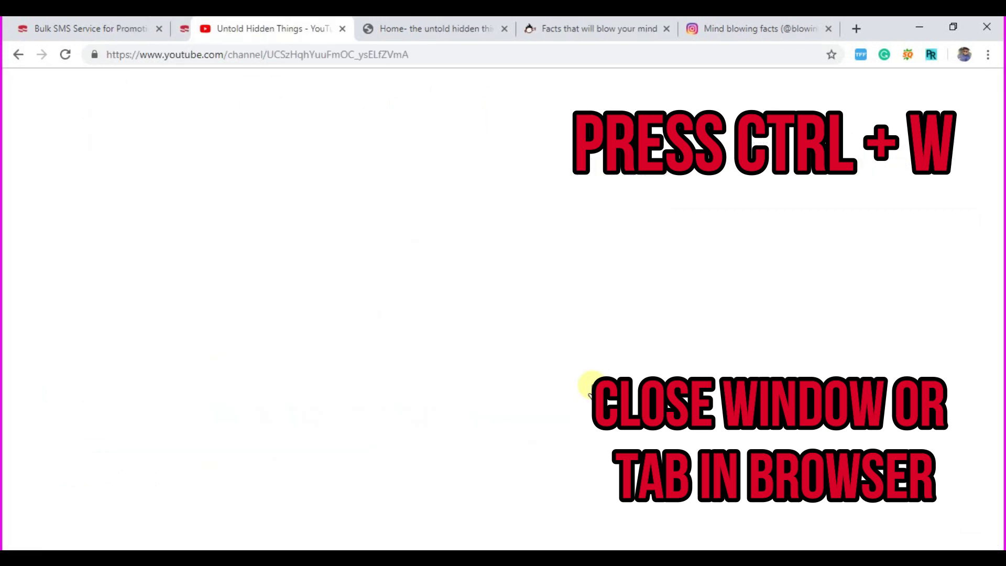
{"action": "key", "text": "ctrl+w"}
{"action": "key", "text": "ctrl+w"}
{"action": "key", "text": "ctrl+w"}
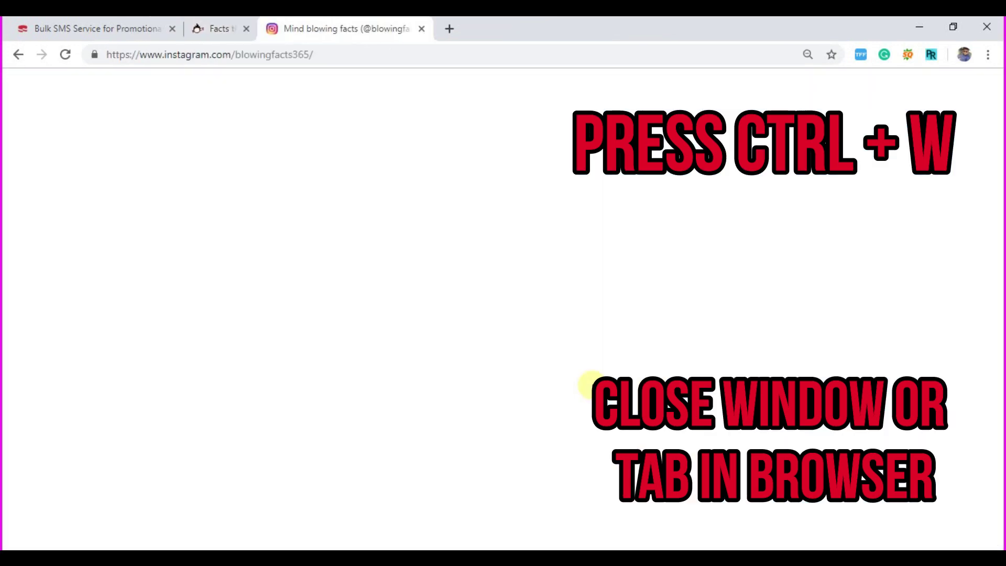
{"action": "key", "text": "ctrl+w"}
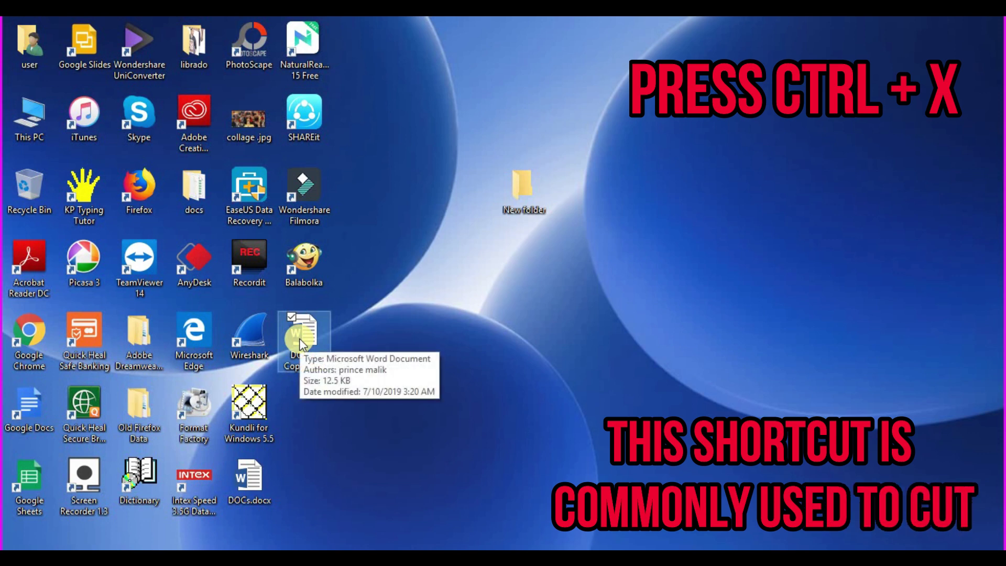
Cut and paste DOCs - Copy.docx into New folder, then delete New folder from the desktop.
{"action": "key", "text": "ctrl+x"}
{"action": "left_click", "coordinate": [525, 191]}
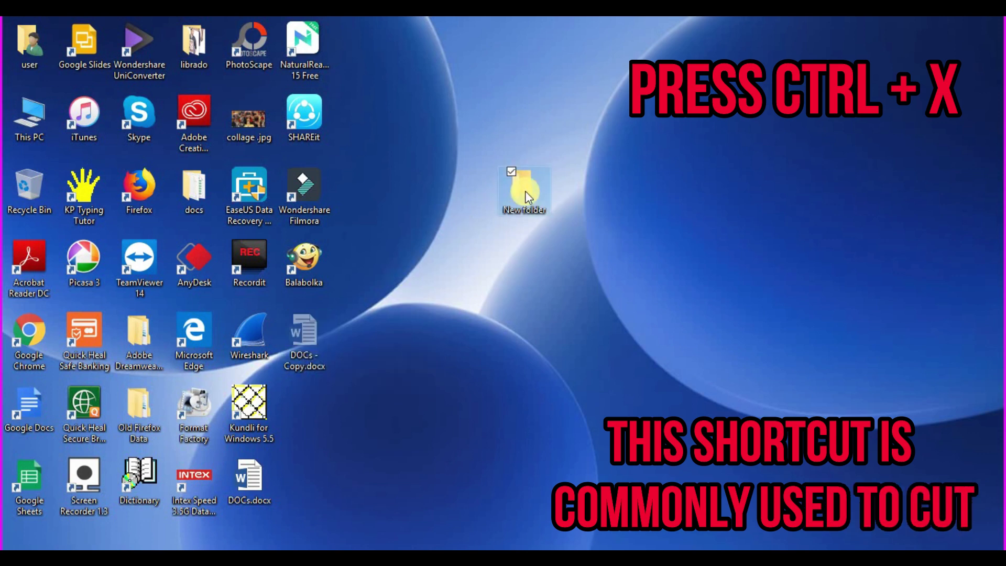
{"action": "double_click", "coordinate": [525, 191]}
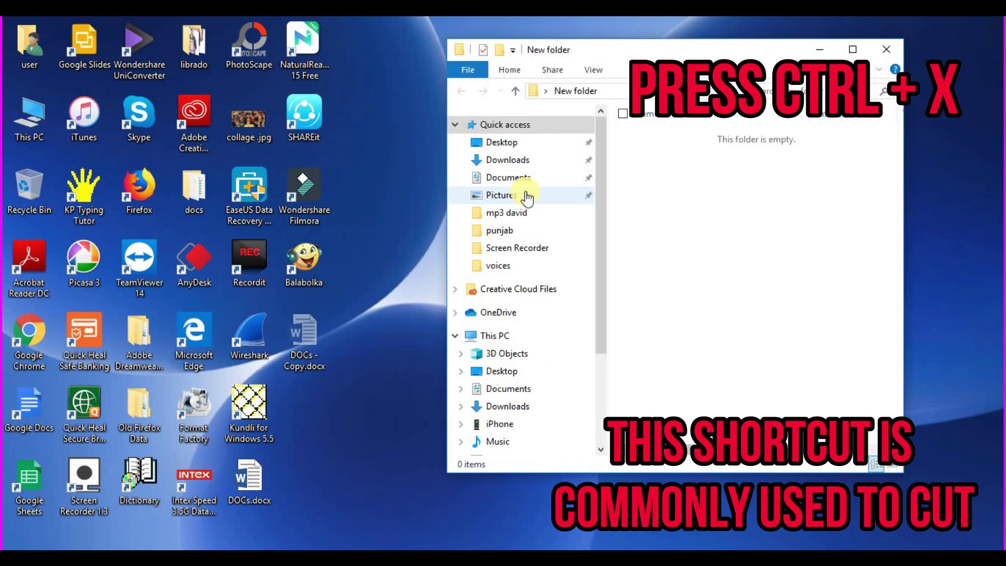
{"action": "key", "text": "ctrl+v"}
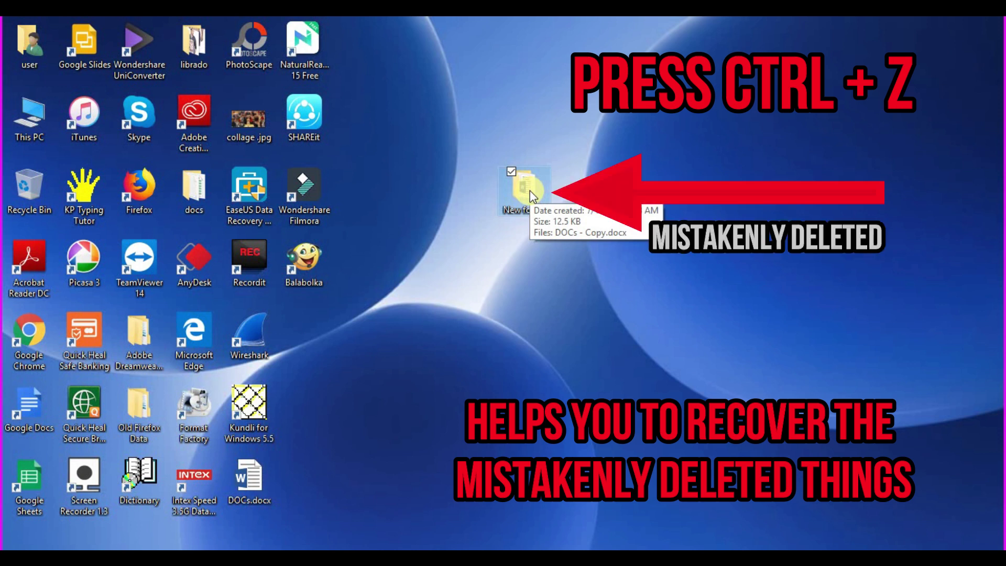
{"action": "key", "text": "Delete"}
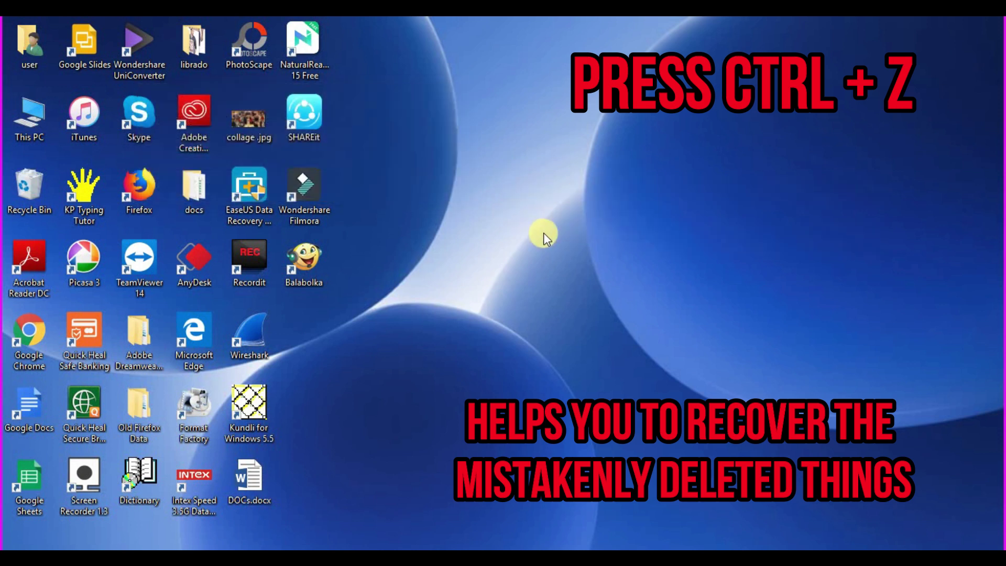
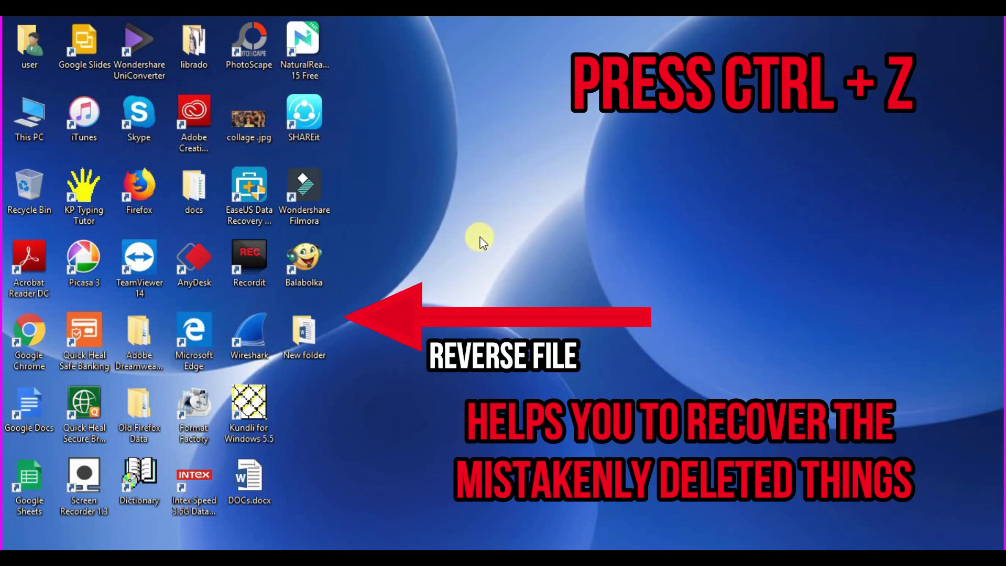
Select the New folder on the desktop and redo its deletion with Ctrl+Y.
{"action": "left_click", "coordinate": [305, 335]}
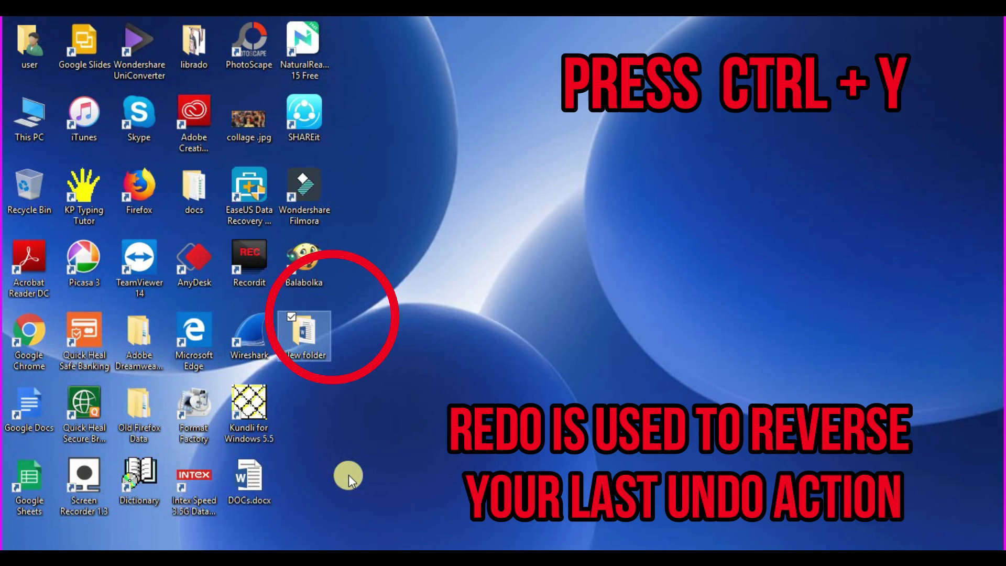
{"action": "key", "text": "ctrl+y"}
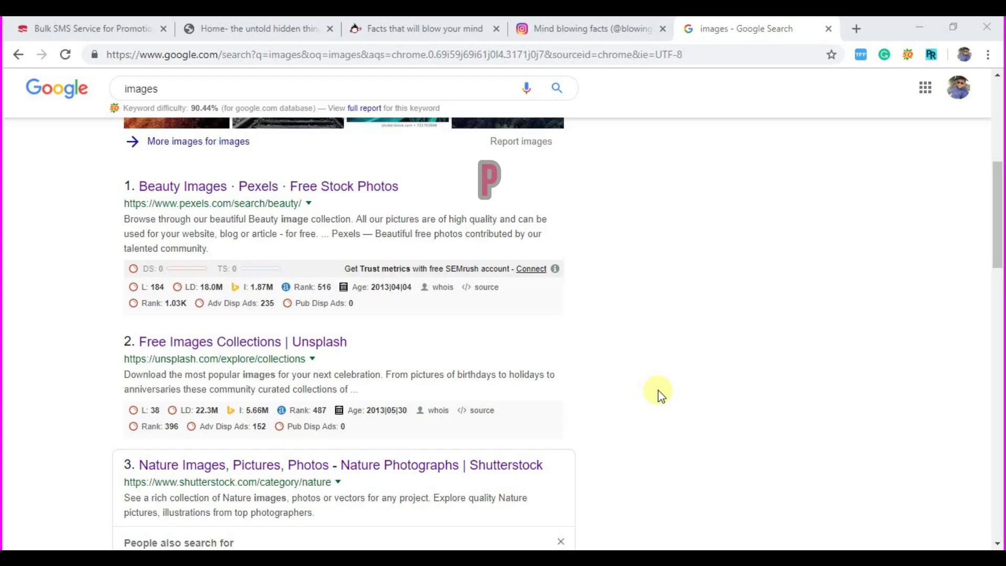
Open the Pexels, Unsplash and Shutterstock results in new tabs from the right-click menu.
{"action": "right_click", "coordinate": [258, 187]}
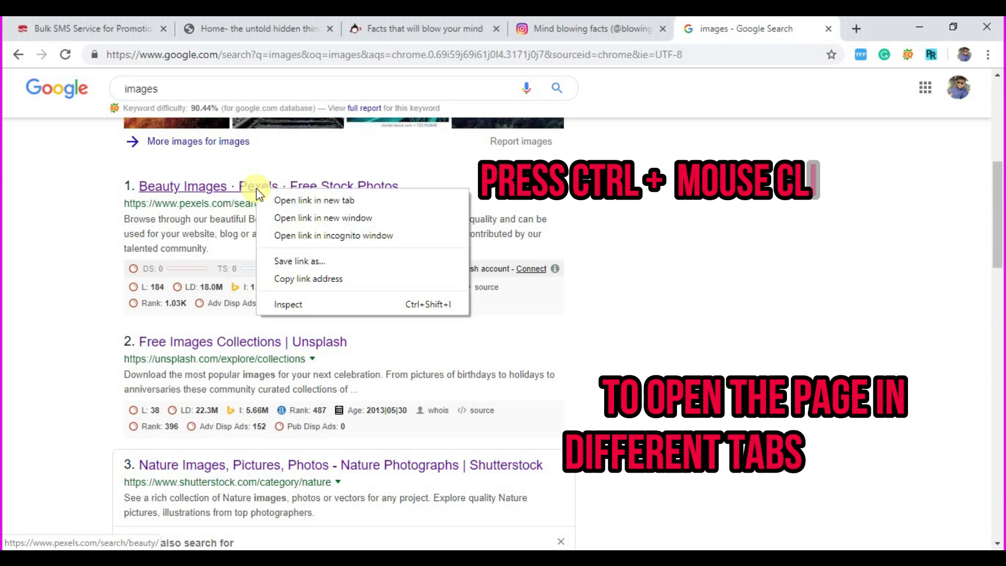
{"action": "left_click", "coordinate": [295, 204]}
{"action": "right_click", "coordinate": [270, 341]}
{"action": "left_click", "coordinate": [298, 352]}
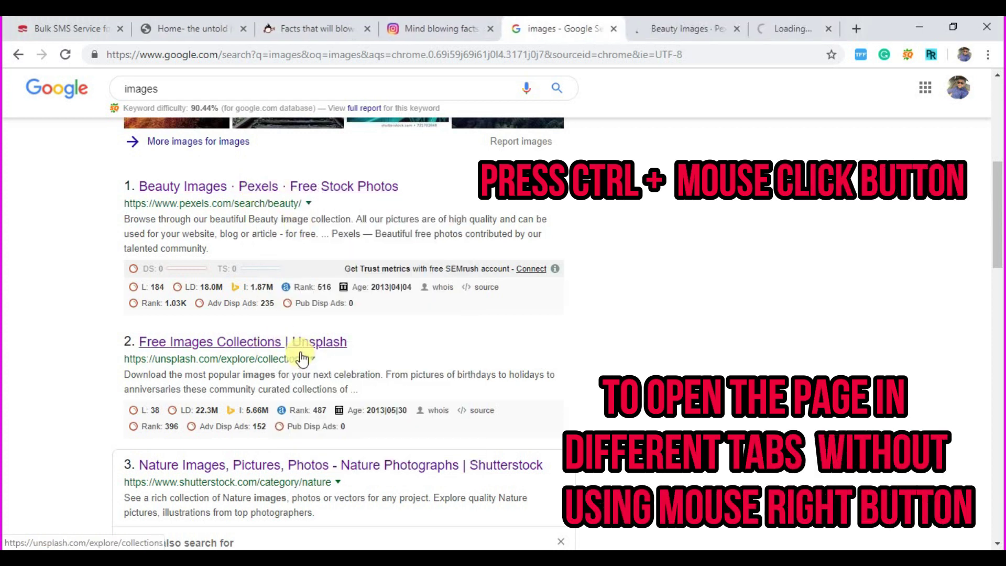
{"action": "right_click", "coordinate": [270, 467]}
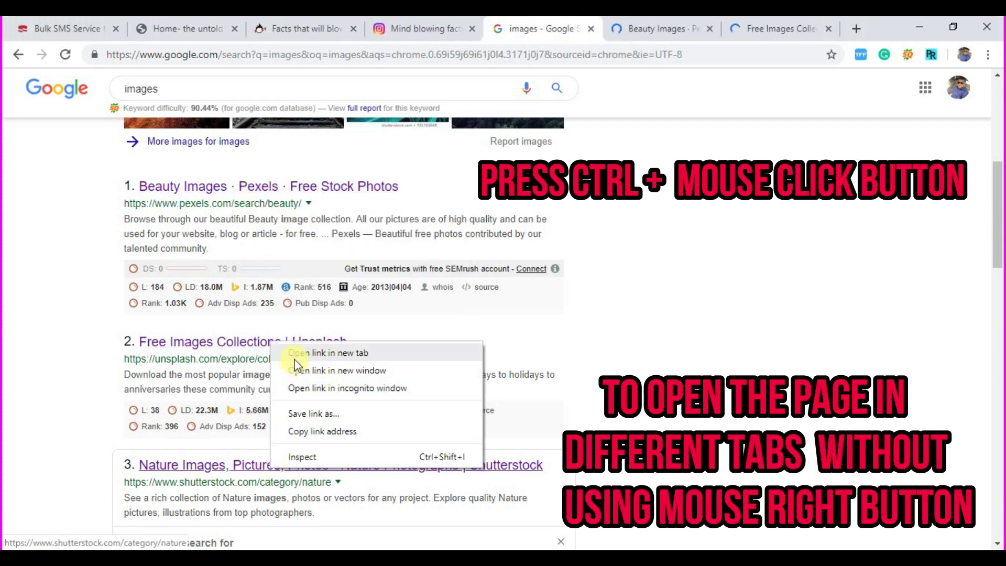
{"action": "left_click", "coordinate": [340, 353]}
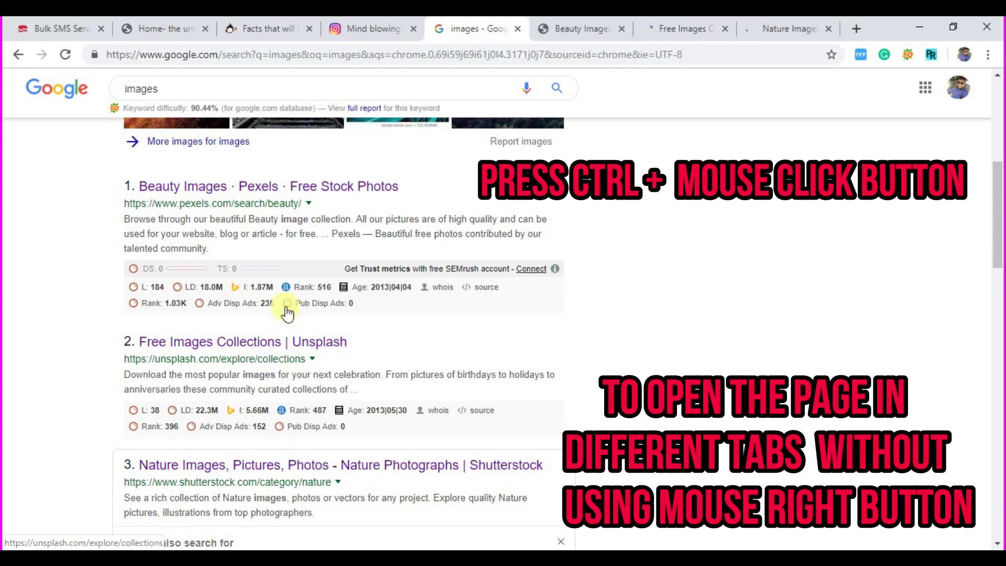
Ctrl+click the Pexels, Unsplash, Shutterstock and Car and Bike results into background tabs.
{"action": "left_click", "coordinate": [219, 189], "text": "ctrl"}
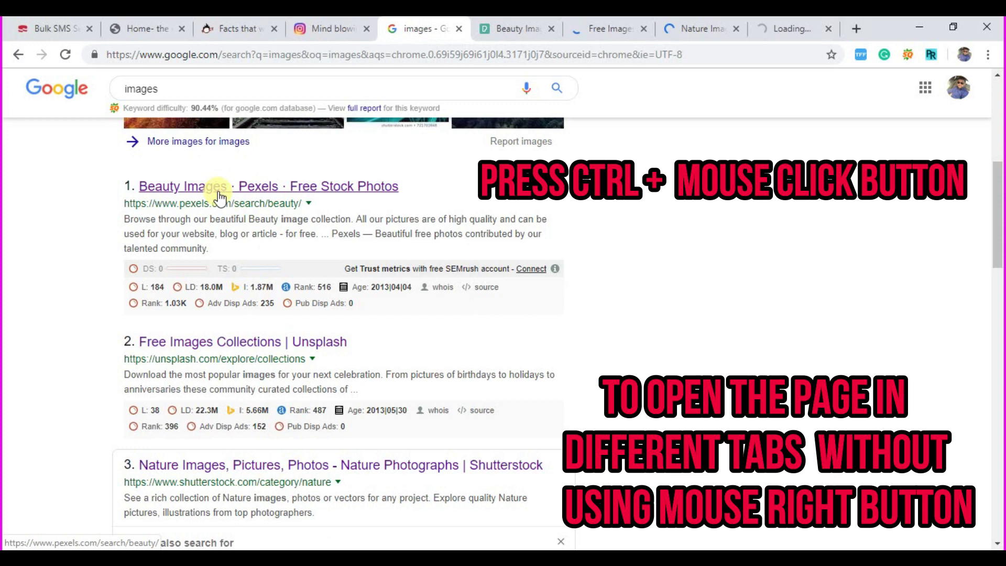
{"action": "left_click", "coordinate": [259, 344], "text": "ctrl"}
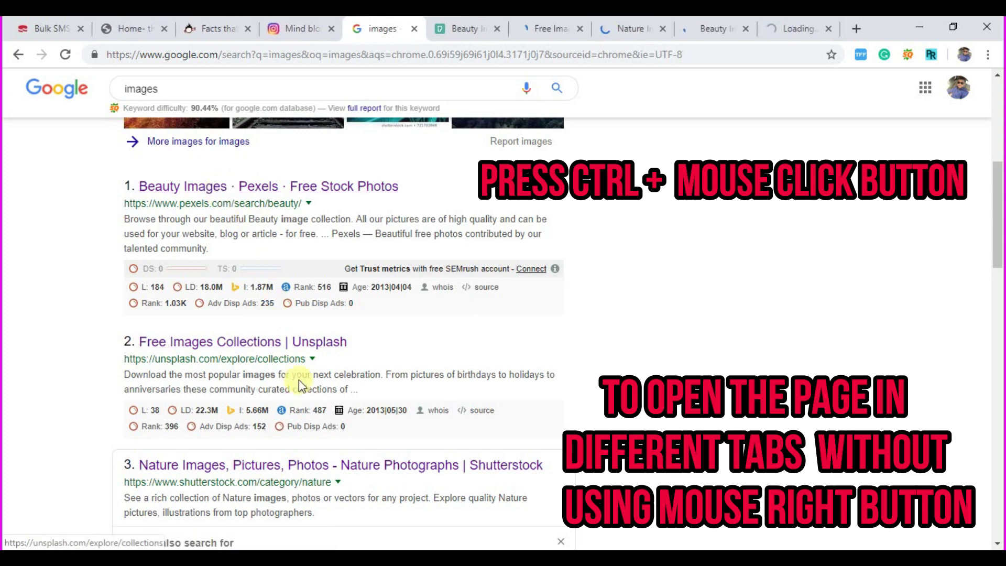
{"action": "left_click", "coordinate": [334, 464], "text": "ctrl"}
{"action": "scroll", "coordinate": [398, 345], "scroll_direction": "down", "scroll_amount": 1}
{"action": "scroll", "coordinate": [399, 345], "scroll_direction": "down", "scroll_amount": 1}
{"action": "scroll", "coordinate": [354, 353], "scroll_direction": "down", "scroll_amount": 1}
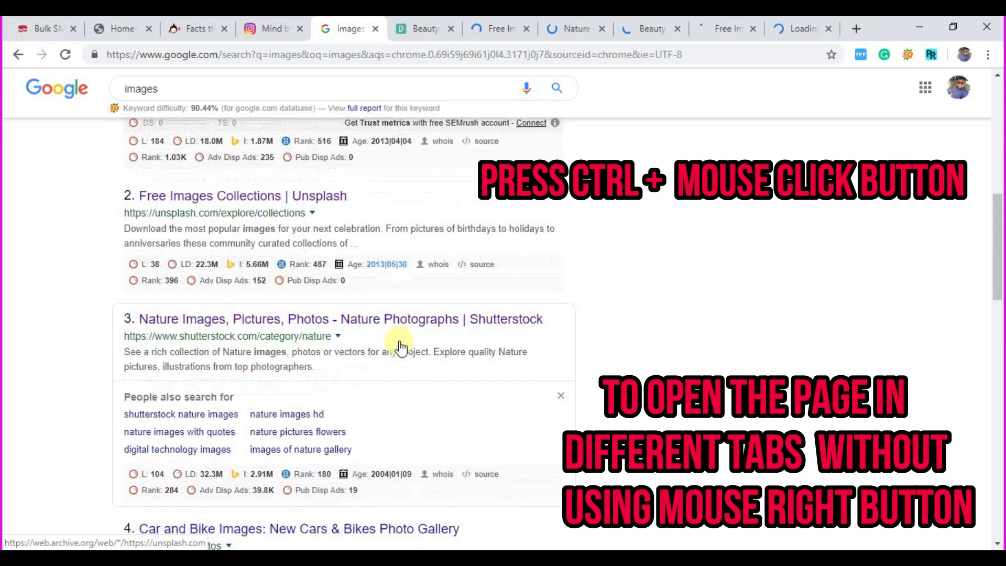
{"action": "scroll", "coordinate": [330, 361], "scroll_direction": "down", "scroll_amount": 1}
{"action": "left_click", "coordinate": [315, 381], "text": "ctrl"}
{"action": "scroll", "coordinate": [315, 382], "scroll_direction": "down", "scroll_amount": 1}
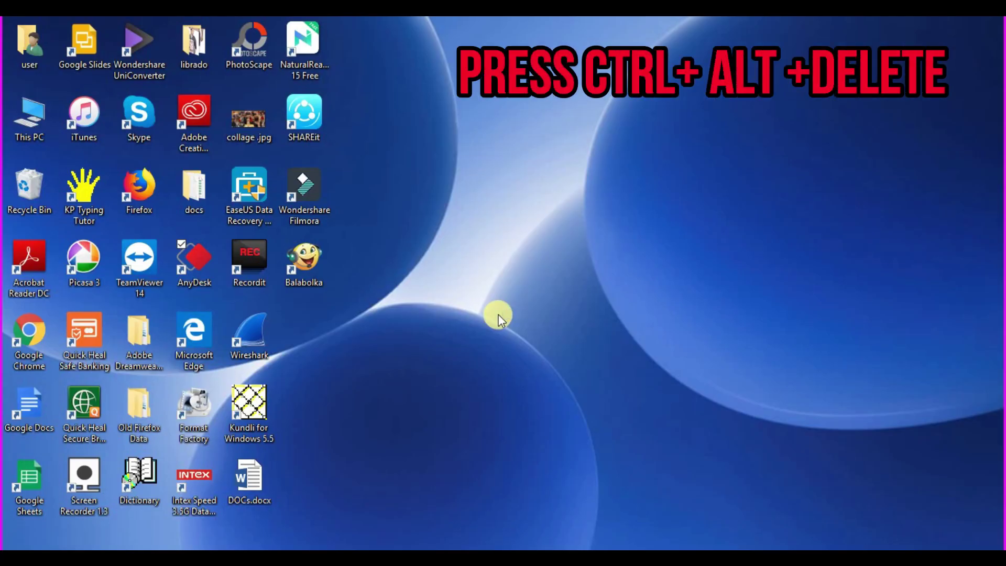
Open Task Manager with Ctrl+Shift+Esc and end the Microsoft Word and Google Chrome tasks.
{"action": "key", "text": "ctrl+shift+Escape"}
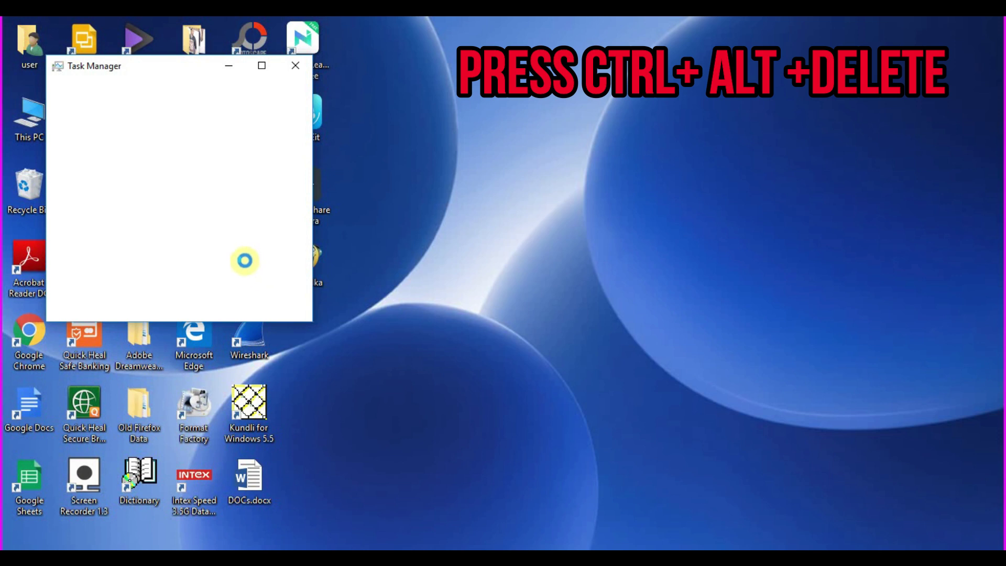
{"action": "left_click", "coordinate": [118, 148]}
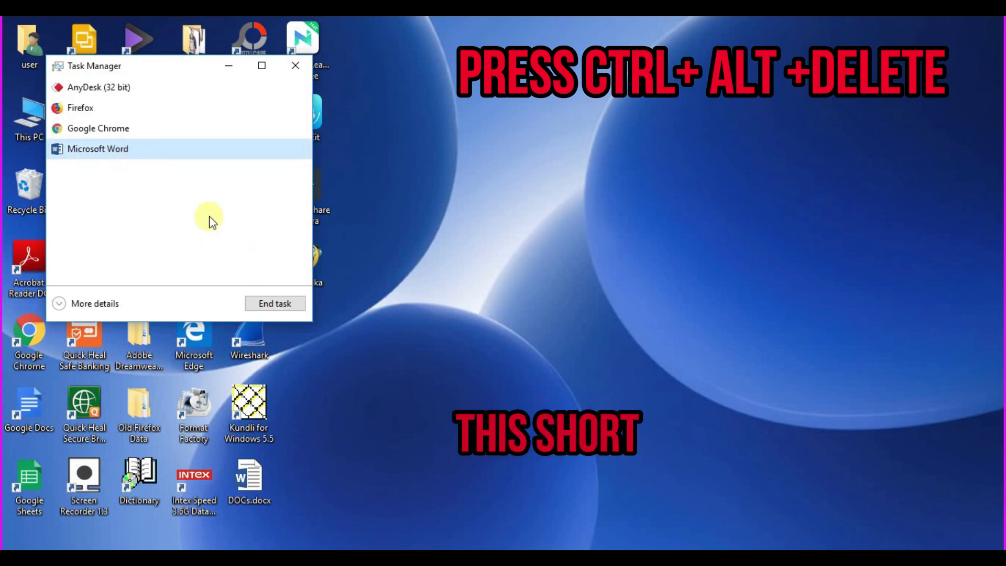
{"action": "left_click", "coordinate": [275, 303]}
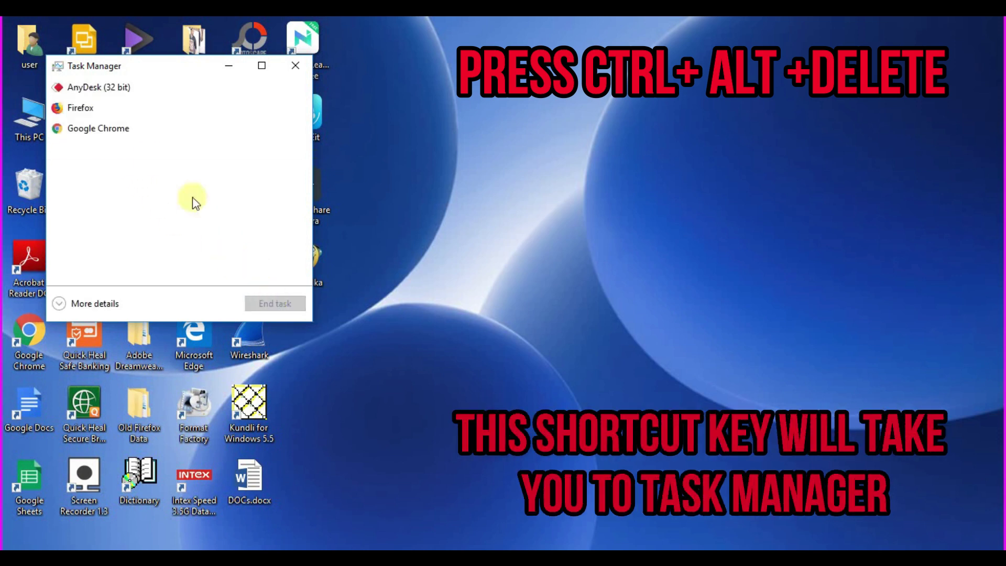
{"action": "left_click", "coordinate": [120, 130]}
{"action": "left_click", "coordinate": [262, 304]}
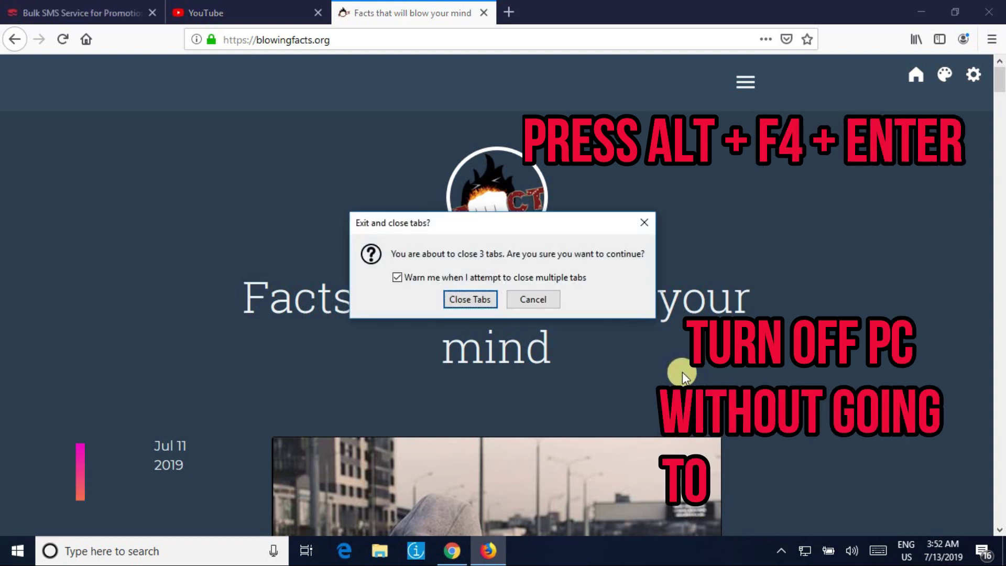
Close Firefox with Alt+F4, confirm Close Tabs, then cancel the Shut Down dialog with Shut down selected.
{"action": "left_click", "coordinate": [478, 298]}
{"action": "key", "text": "alt+F4"}
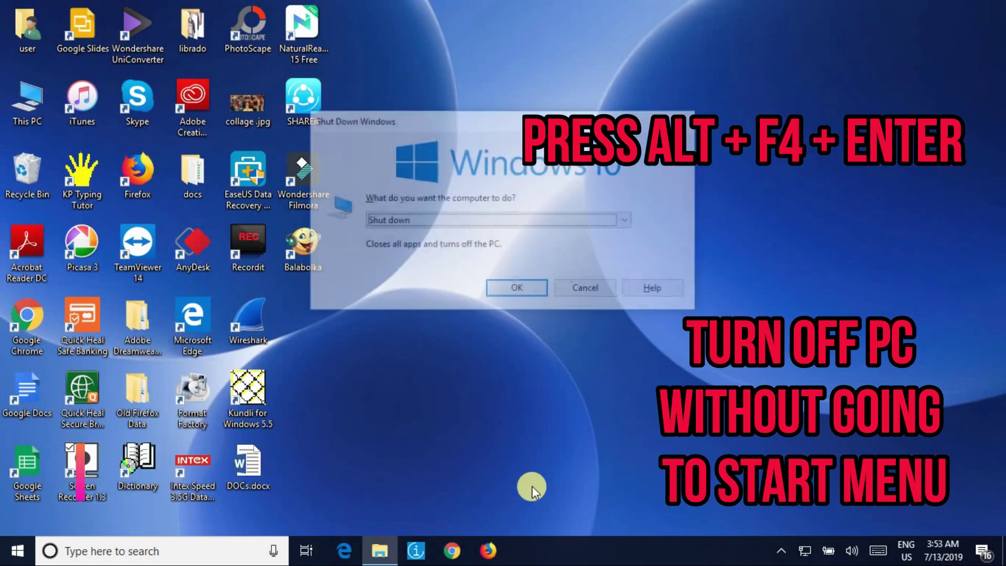
{"action": "left_click", "coordinate": [456, 222]}
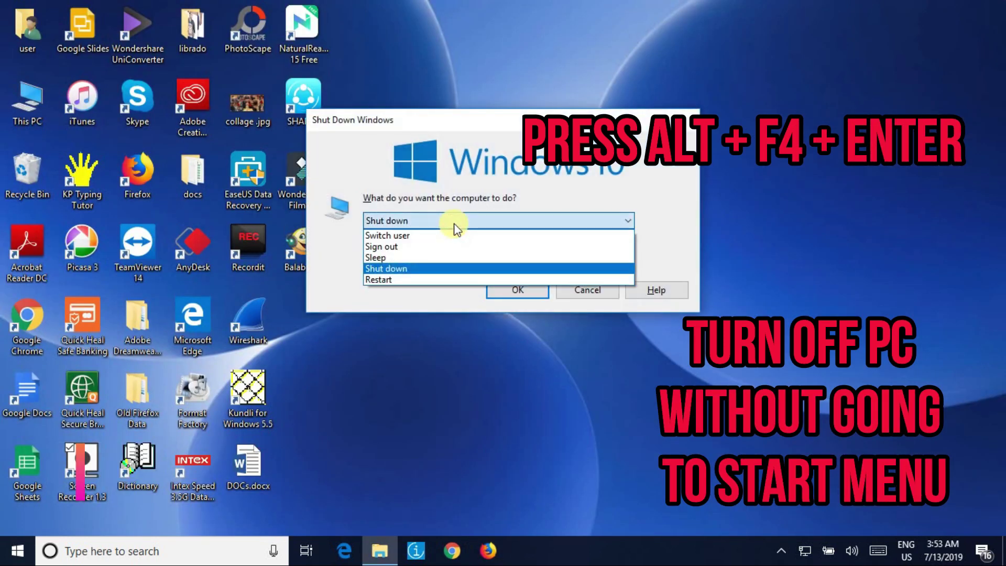
{"action": "left_click", "coordinate": [456, 228]}
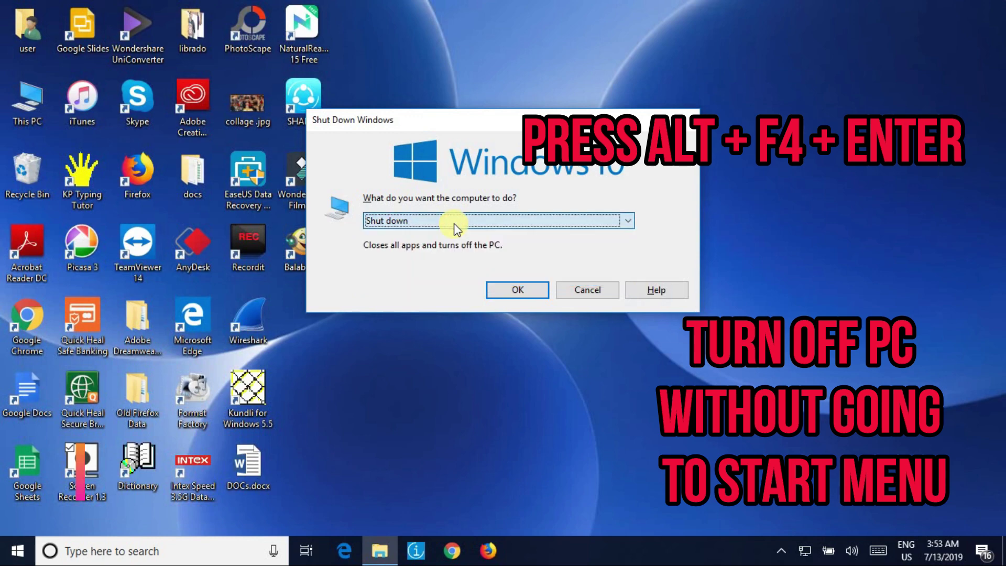
{"action": "left_click", "coordinate": [602, 291]}
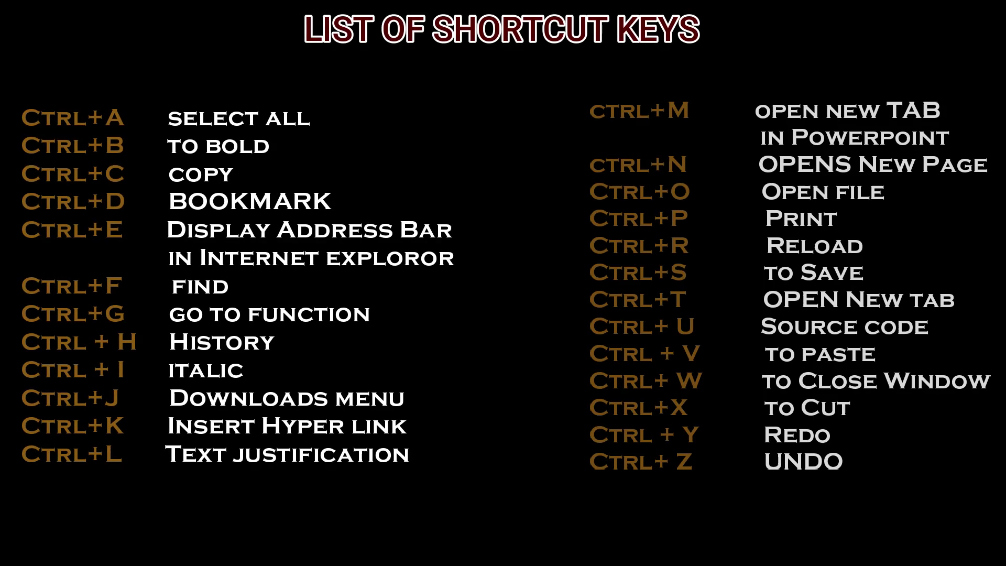